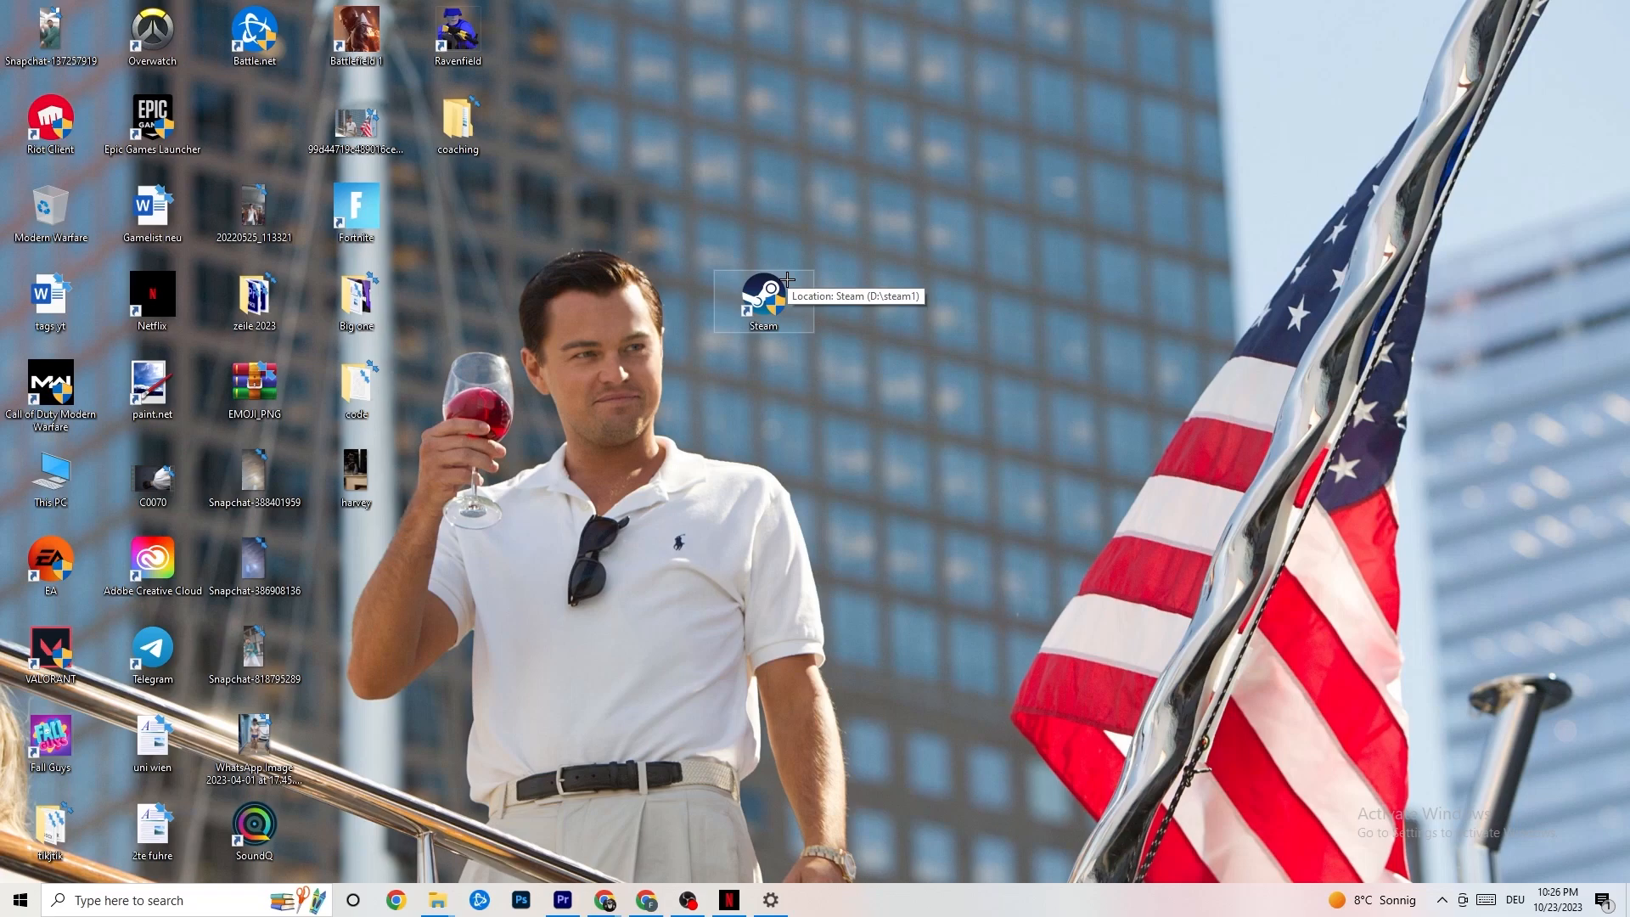
Step: Review the Steam shortcut's compatibility properties, including its compatibility mode and administrator option, and close them with the settings confirmed
right_click(780, 298)
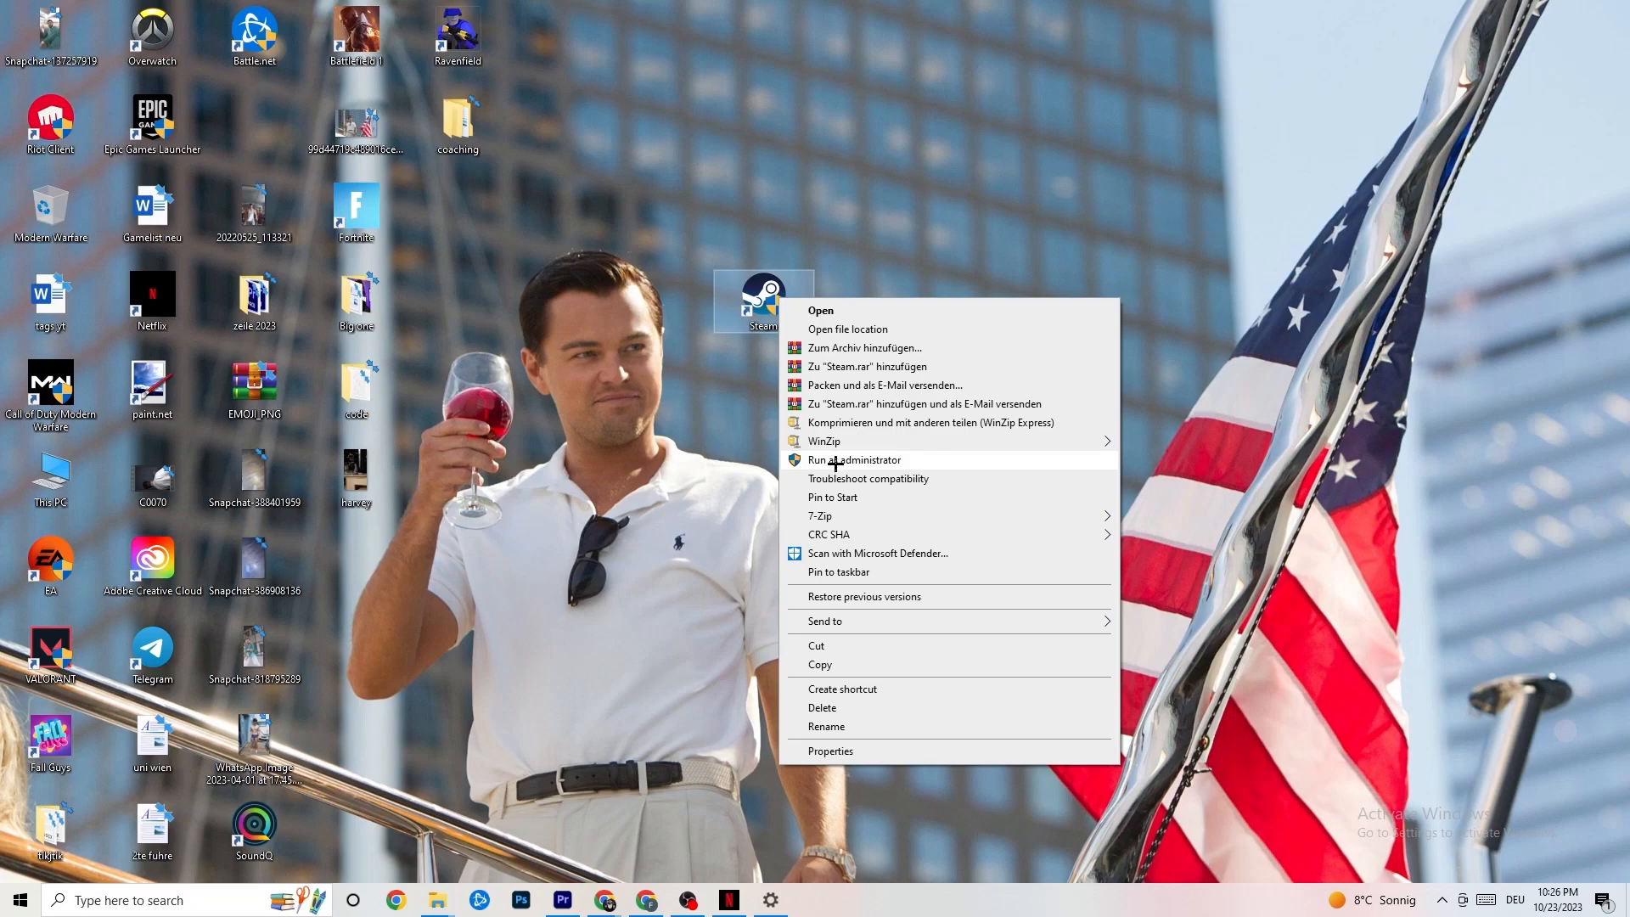
click(711, 451)
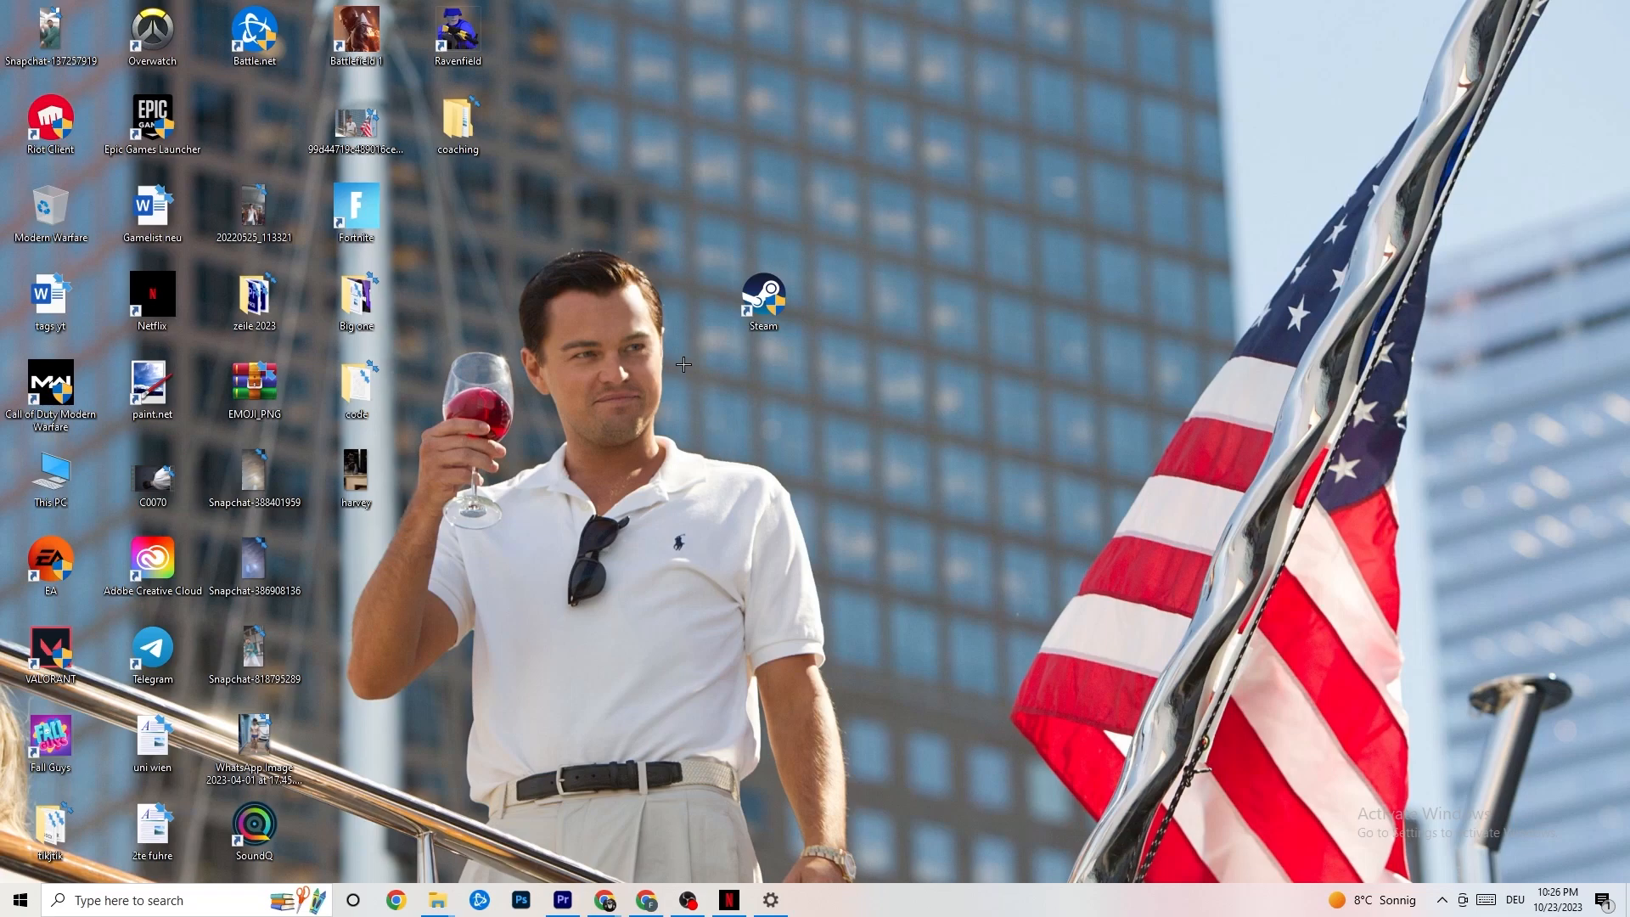
right_click(759, 302)
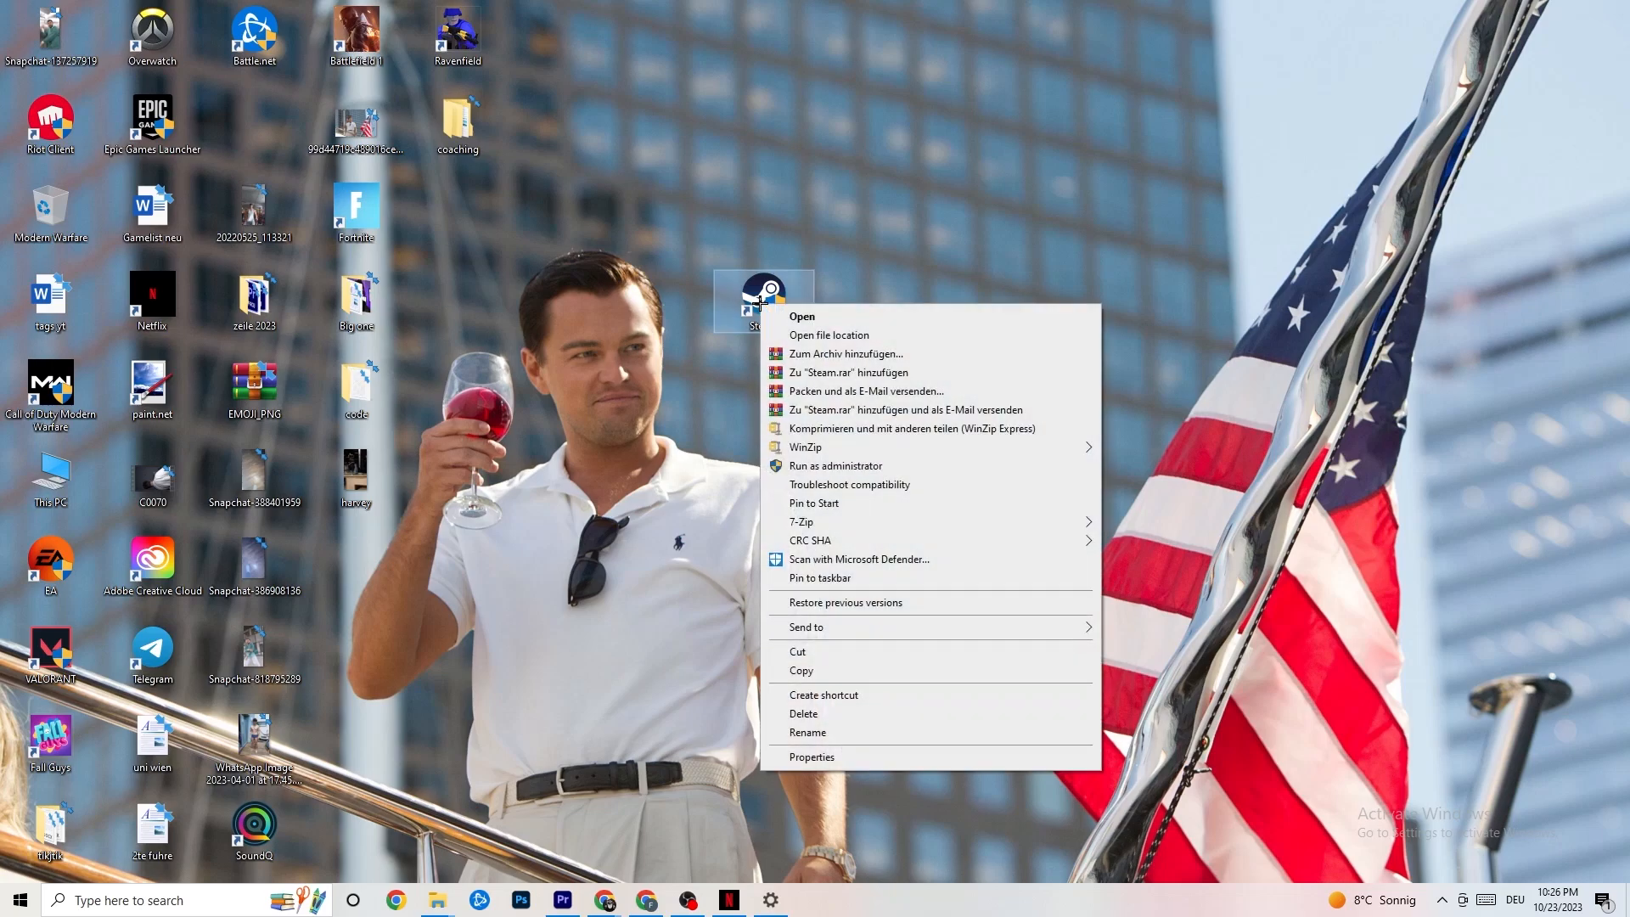
click(848, 760)
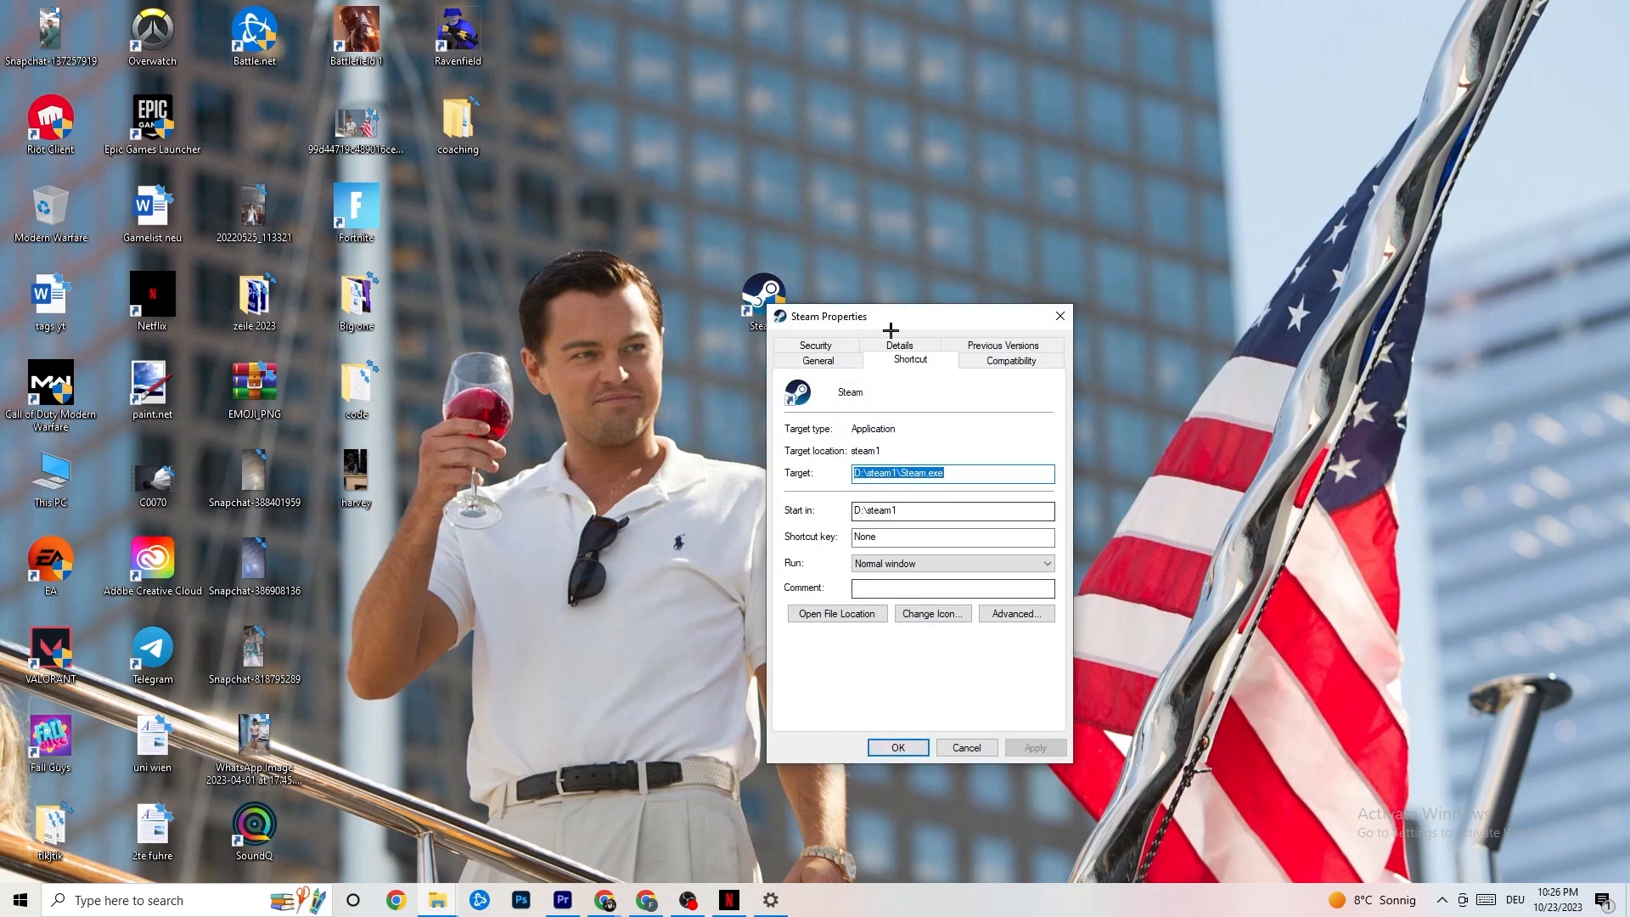
drag(885, 317, 803, 192)
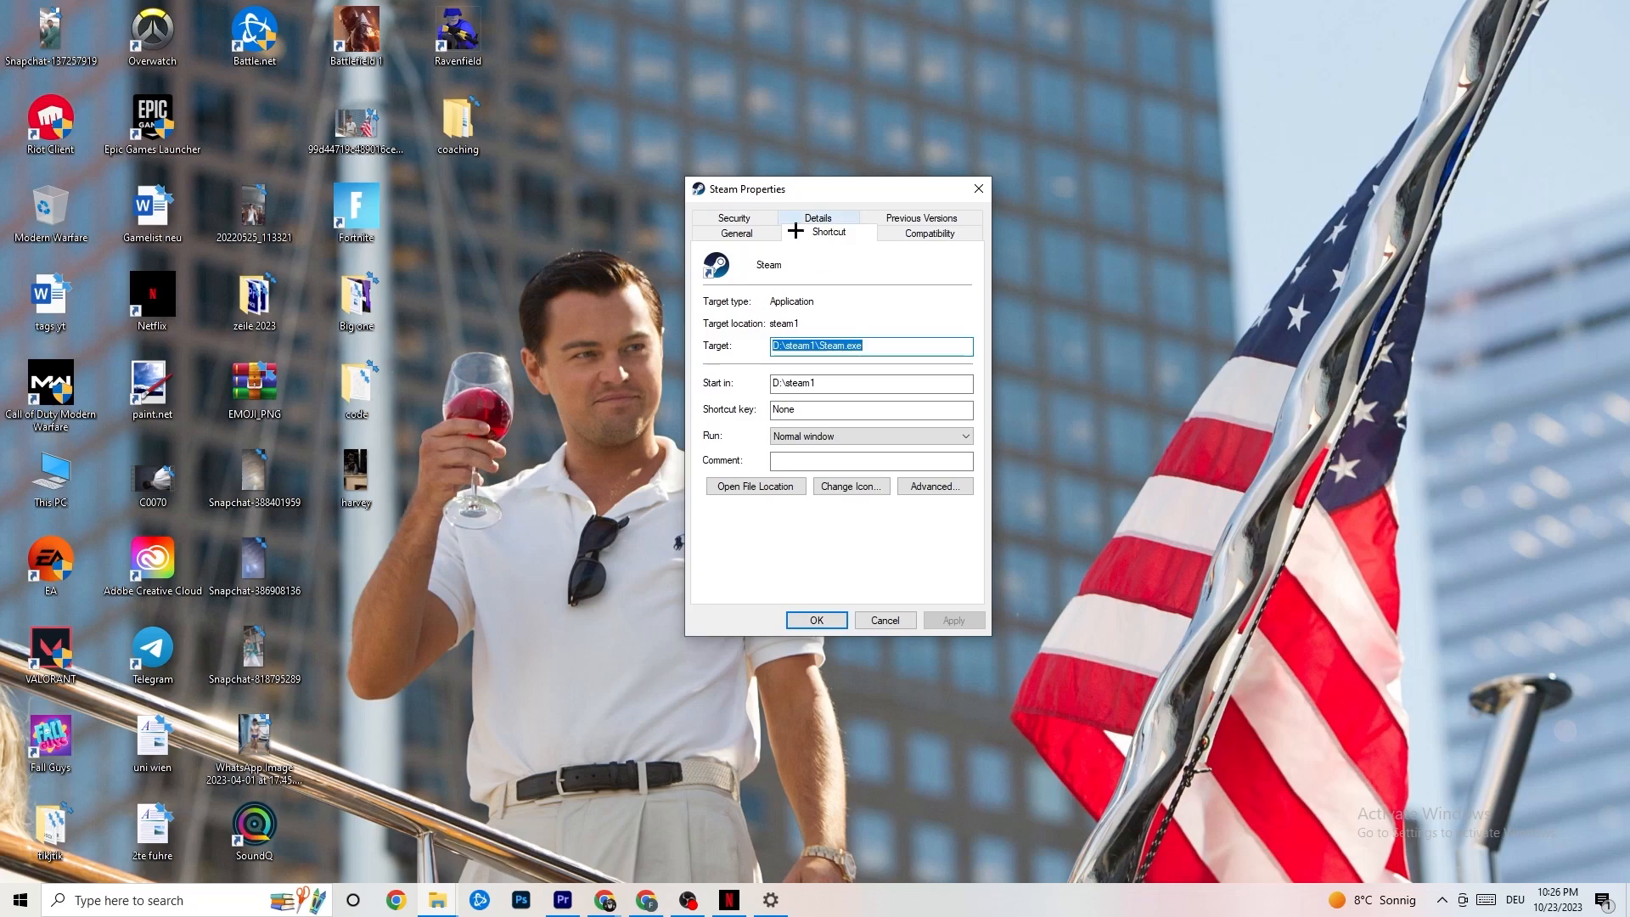
click(884, 230)
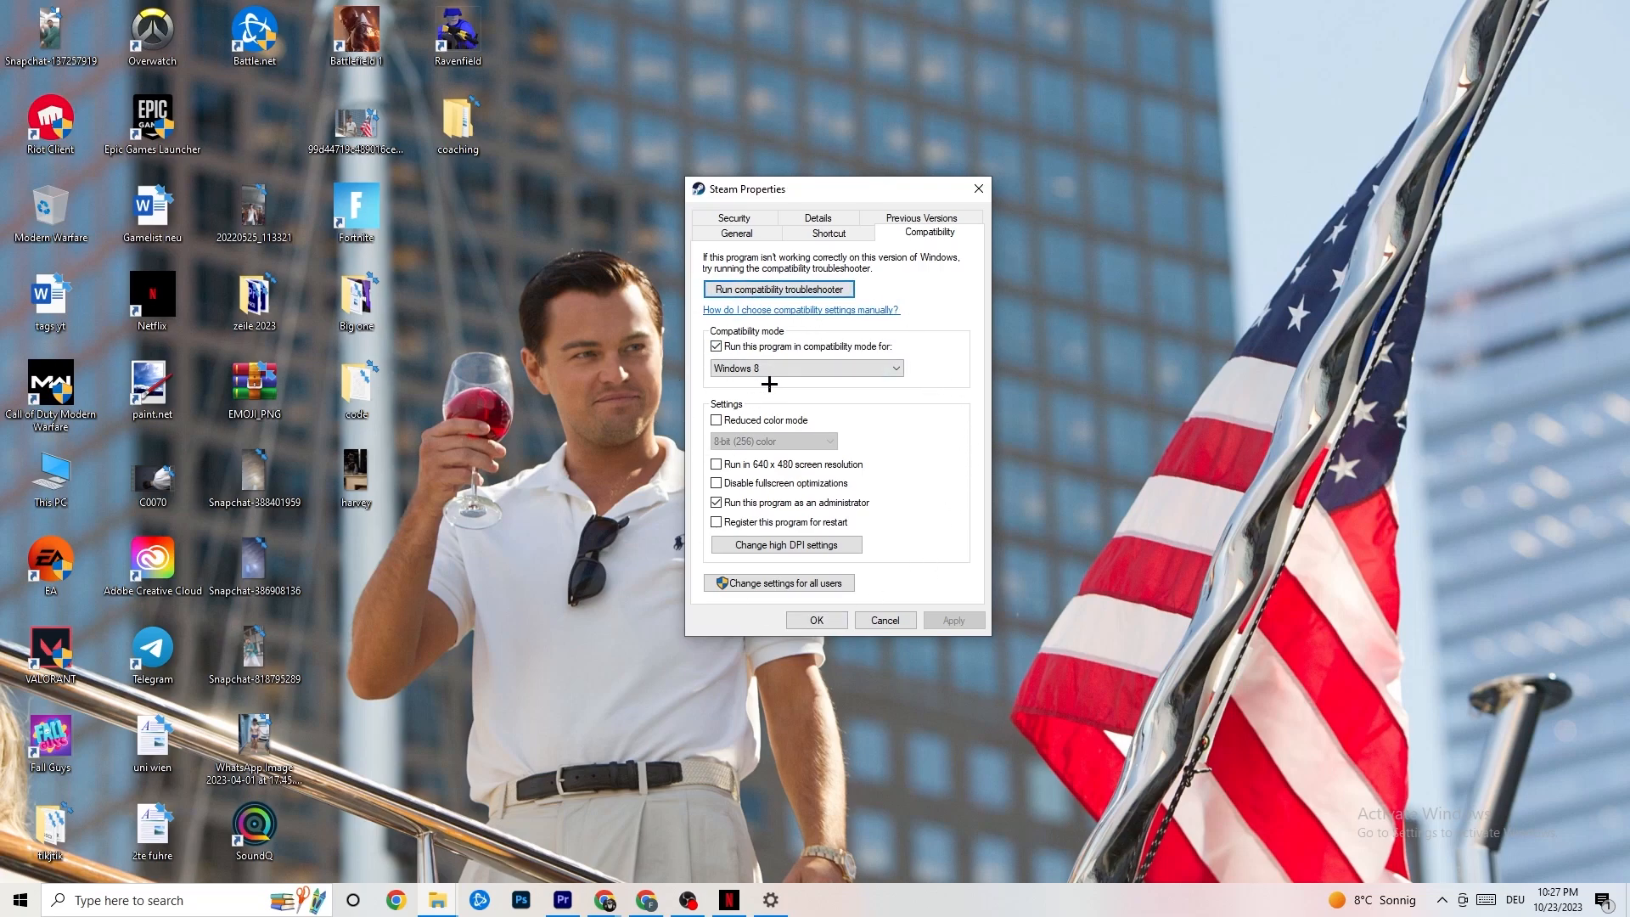
click(715, 347)
click(790, 367)
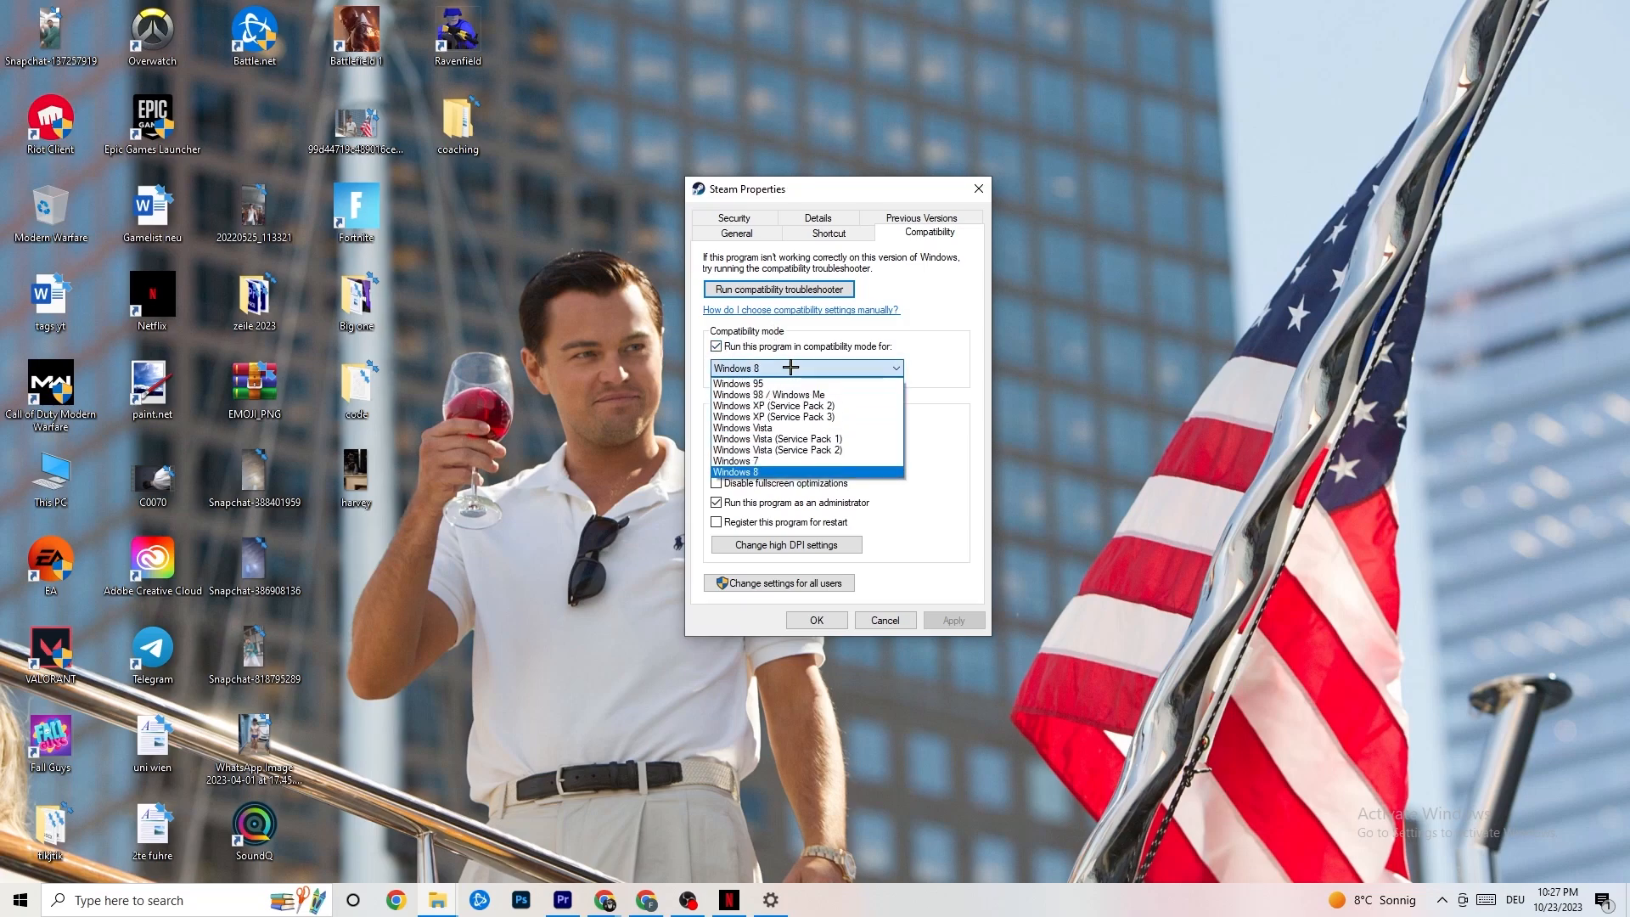
click(921, 388)
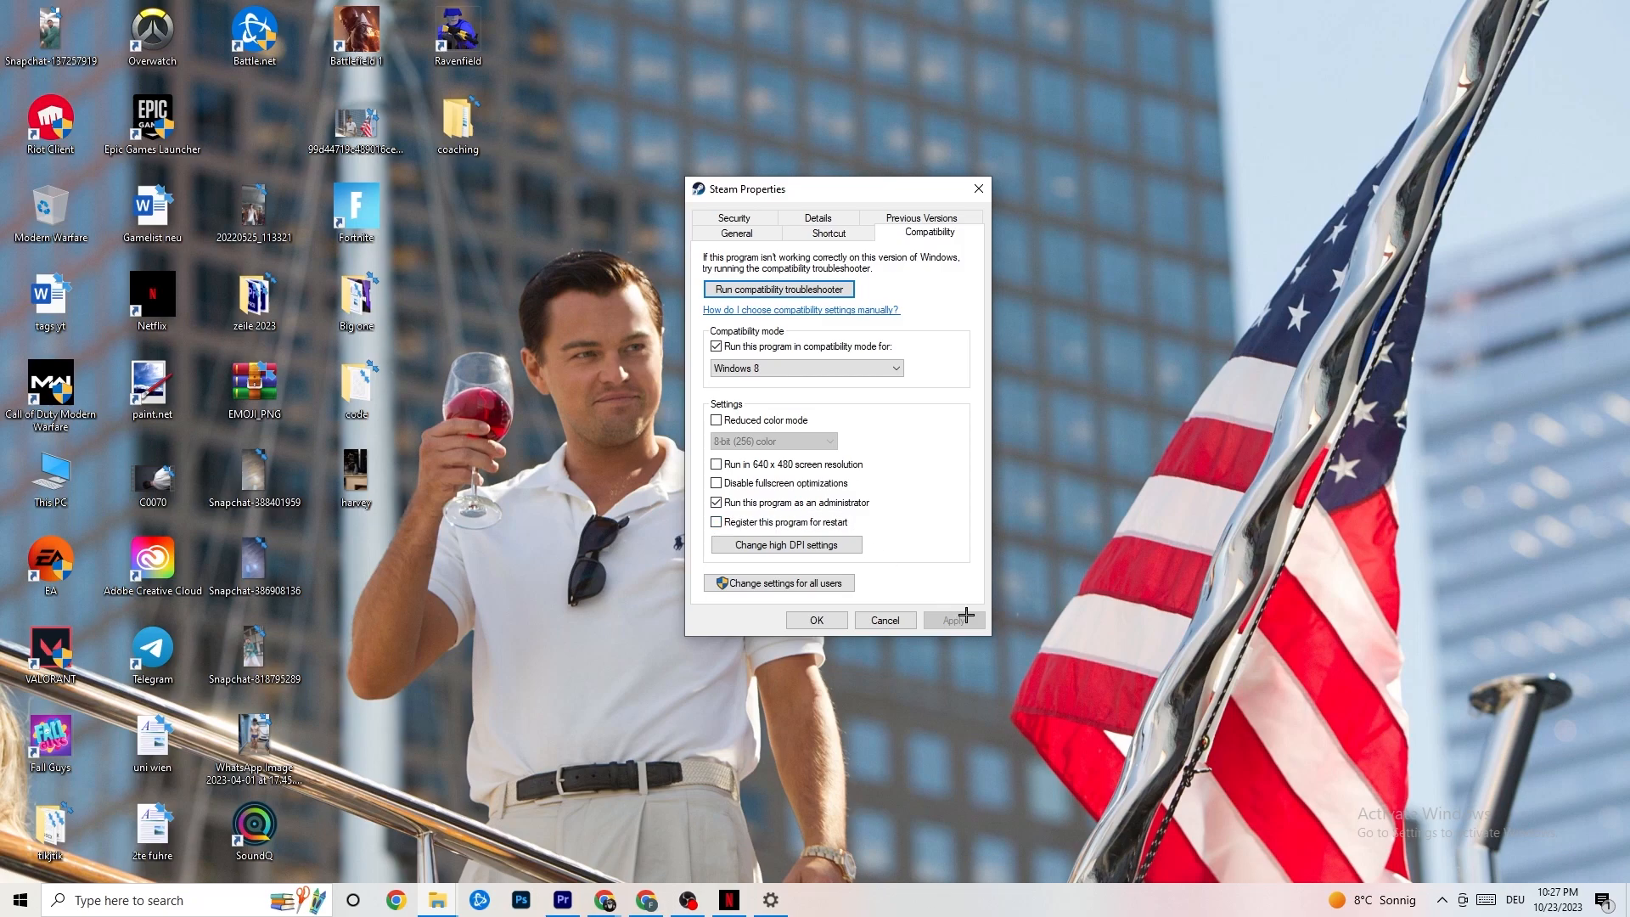
click(816, 621)
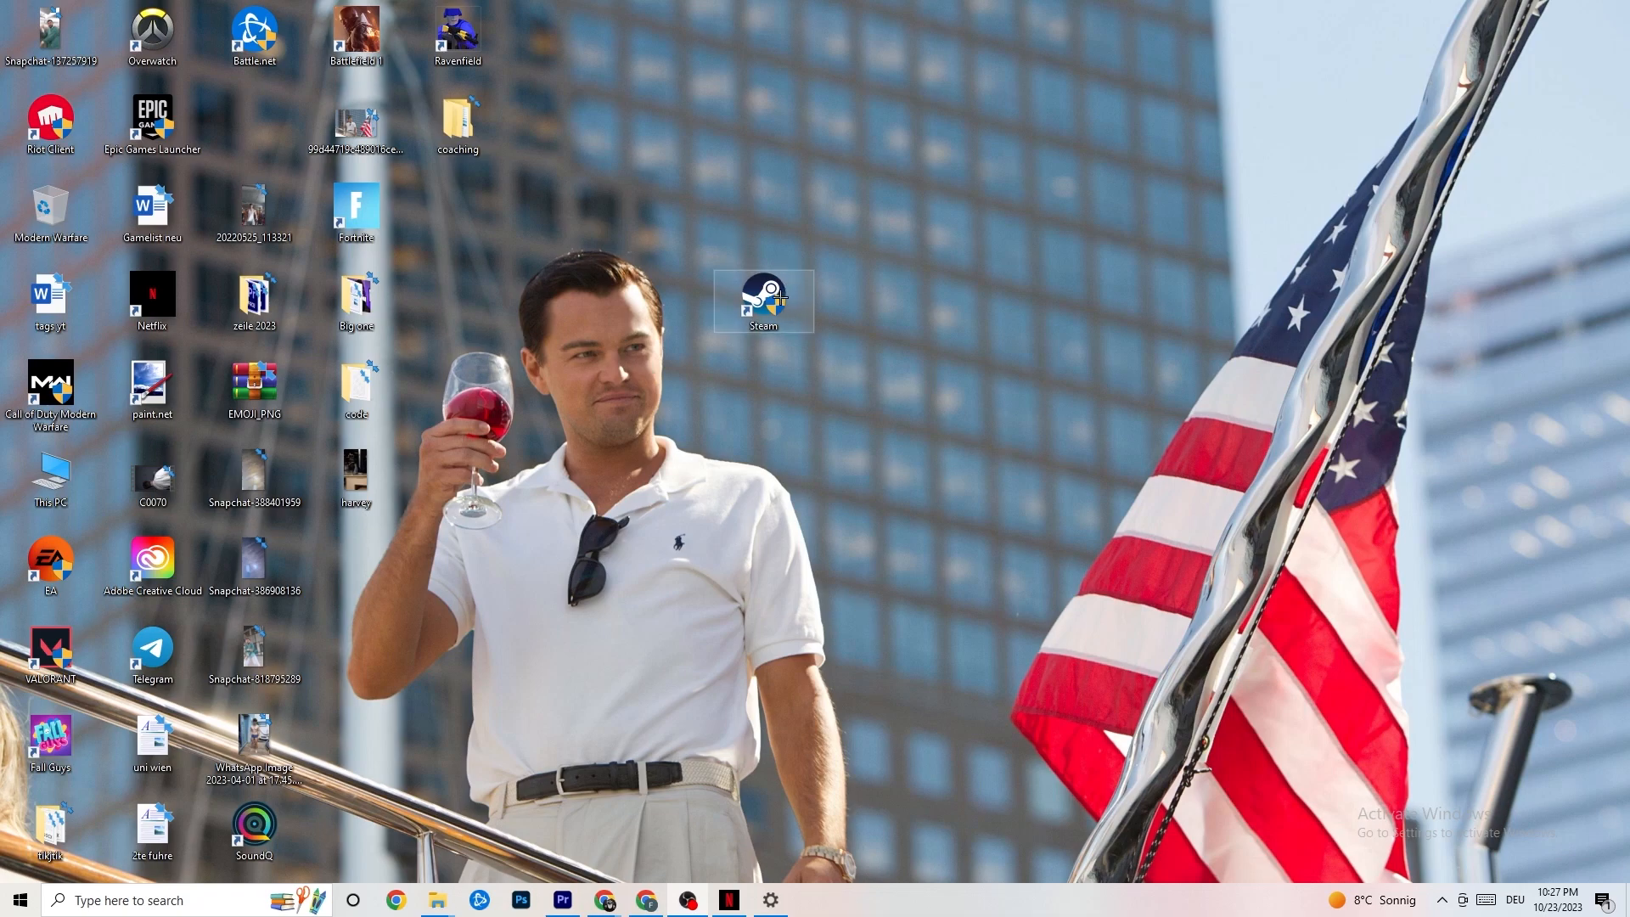
click(4, 913)
click(645, 698)
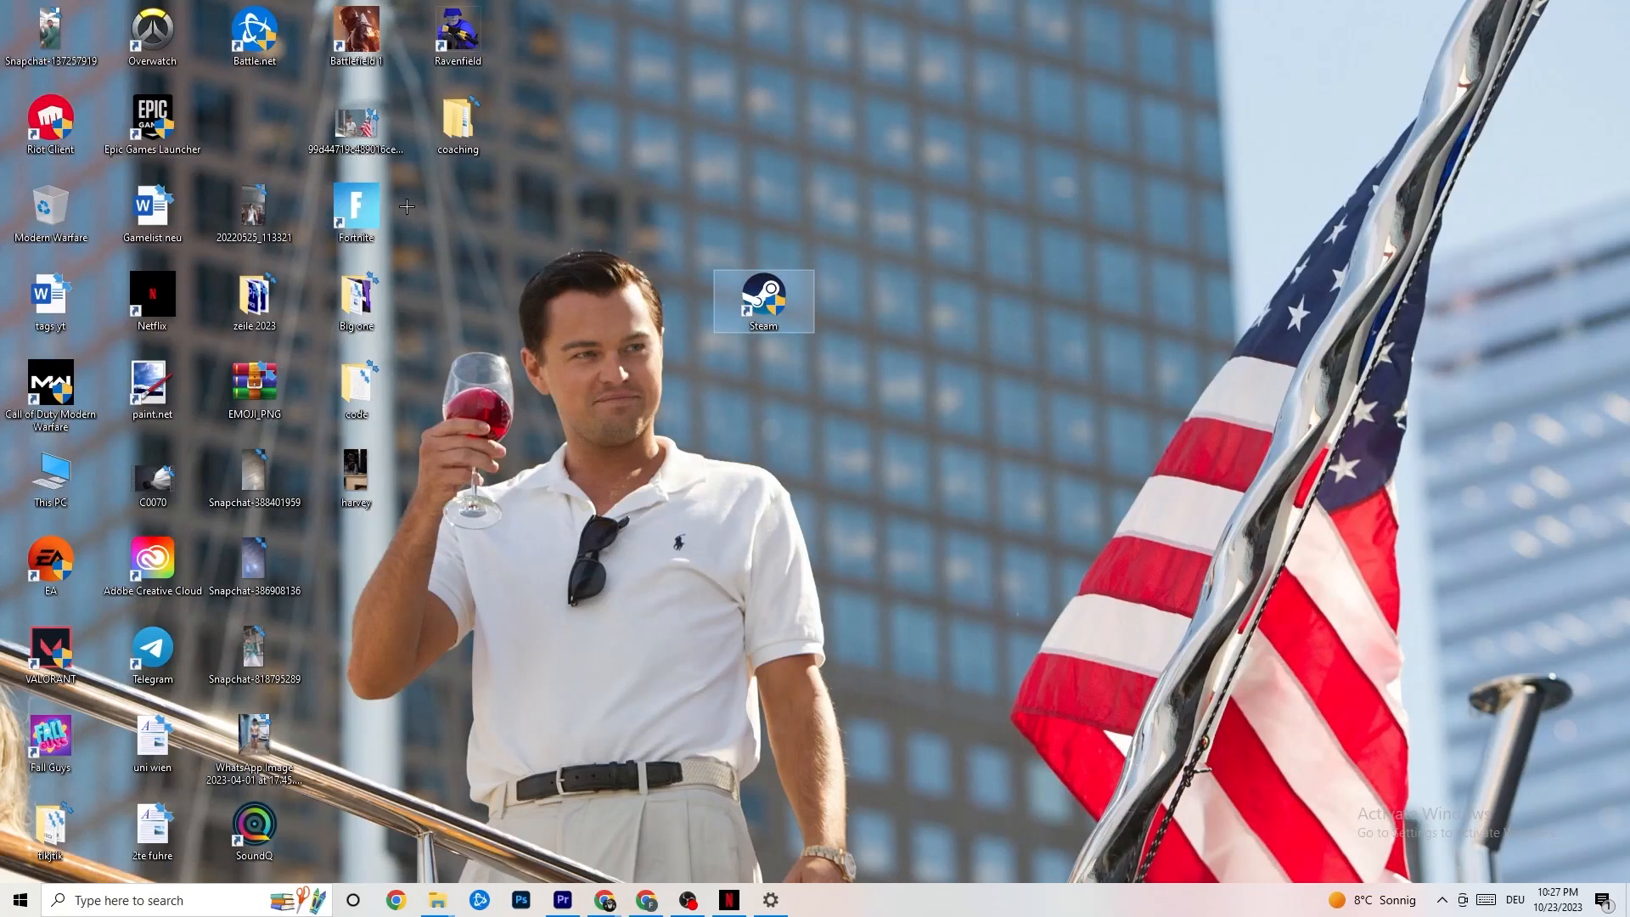
right_click(748, 310)
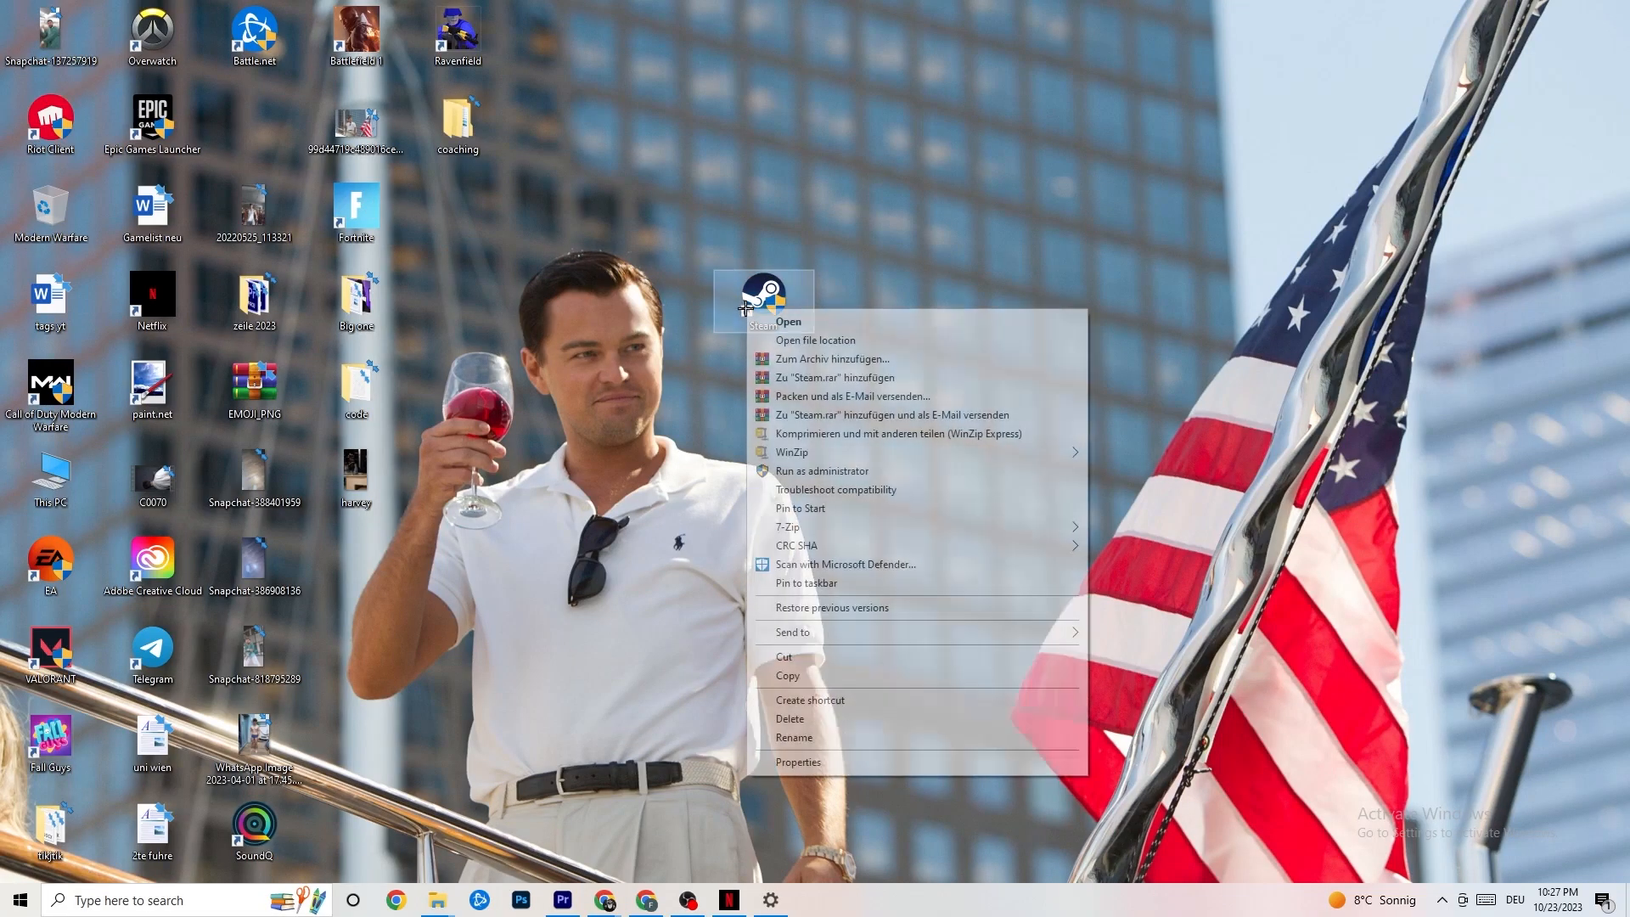
click(658, 479)
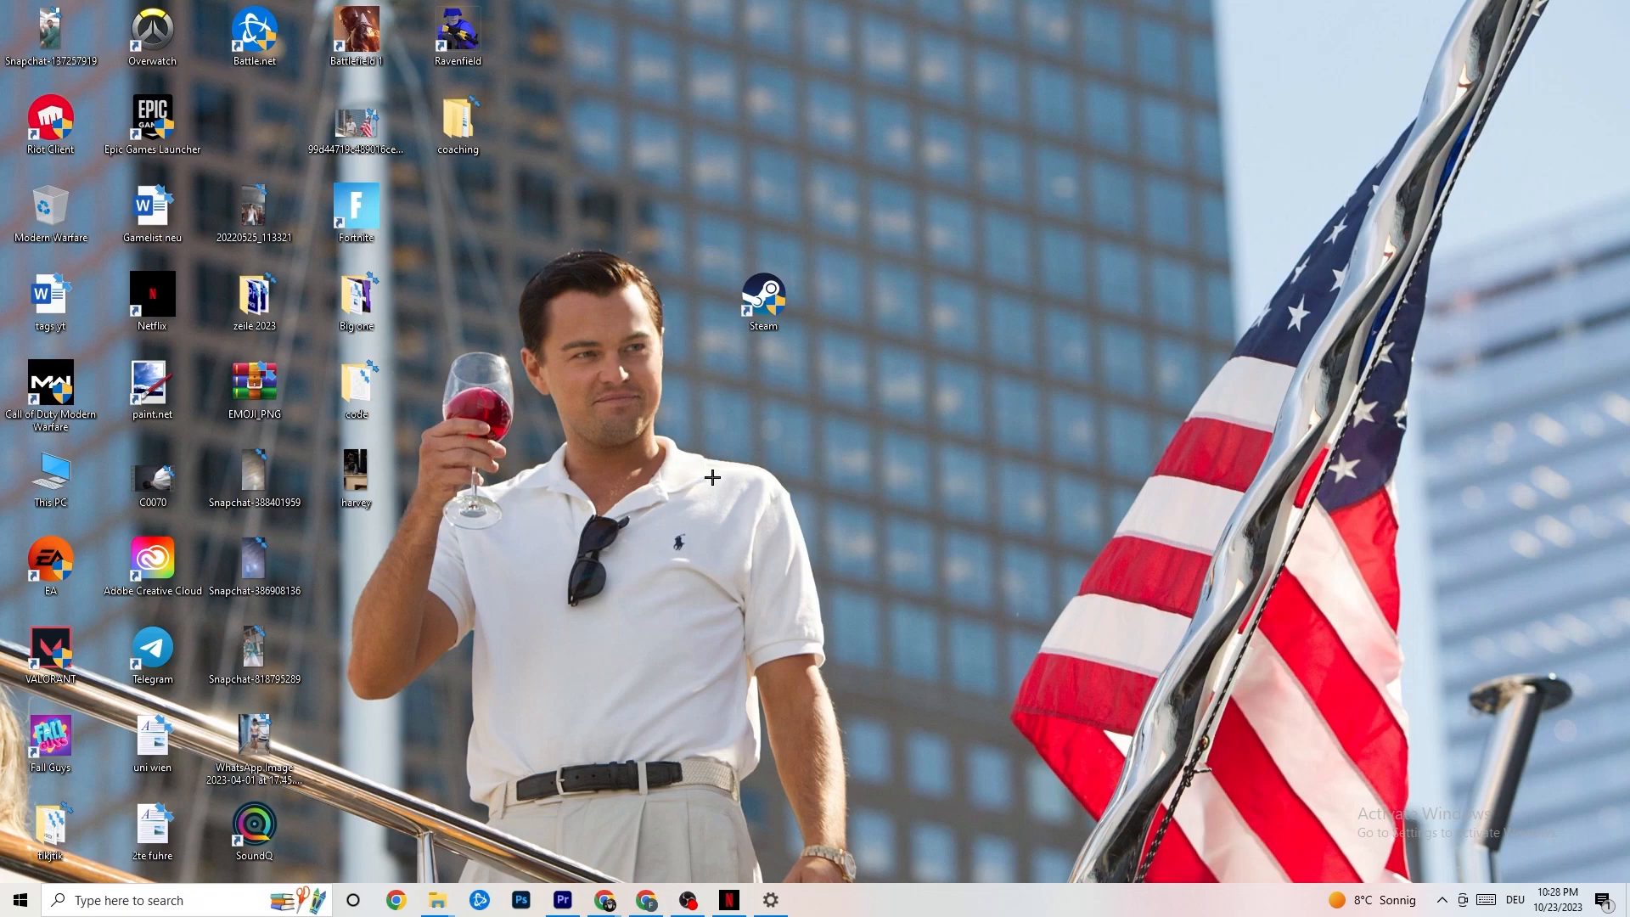
Step: Open Task Manager maximized and examine the running processes, including the actions available for Google Chrome
right_click(905, 911)
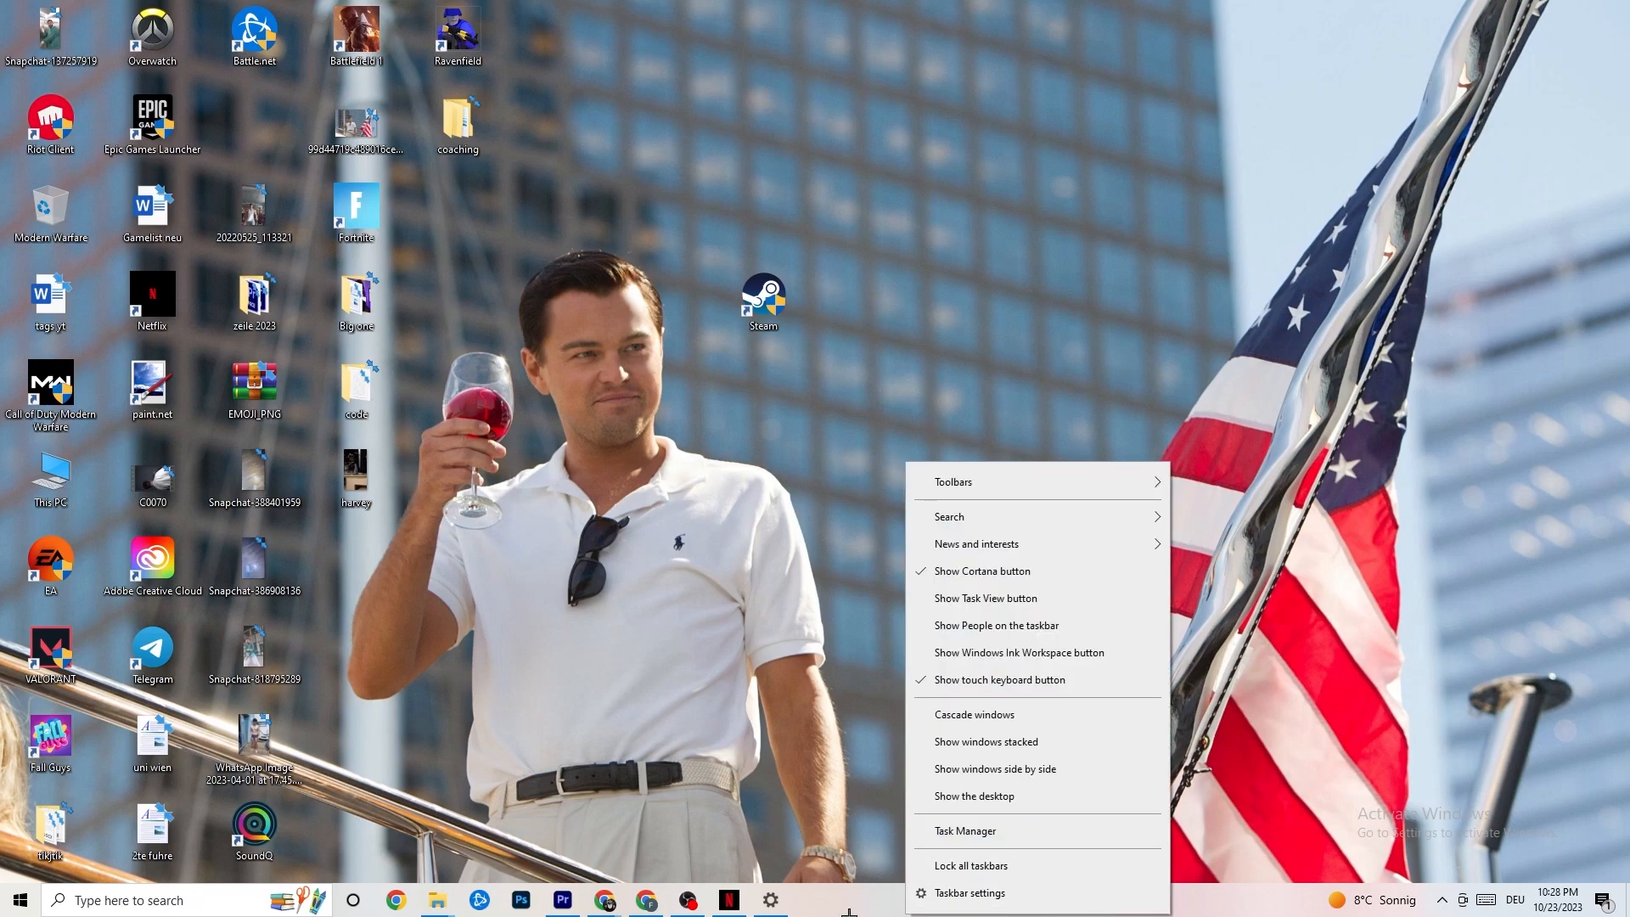
click(981, 832)
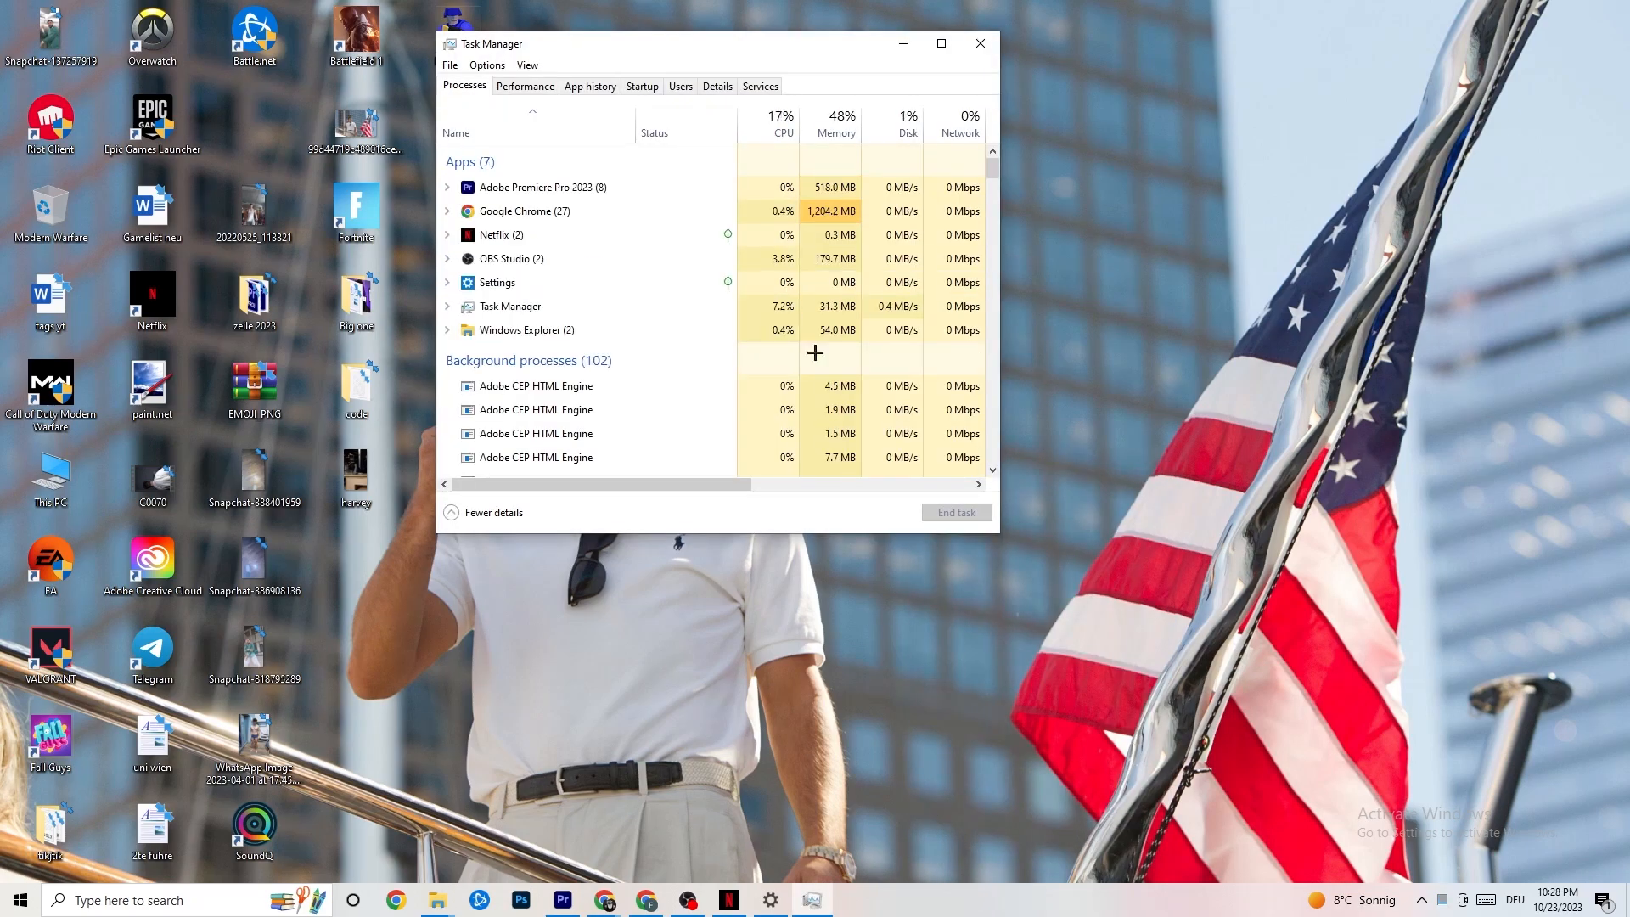
click(941, 44)
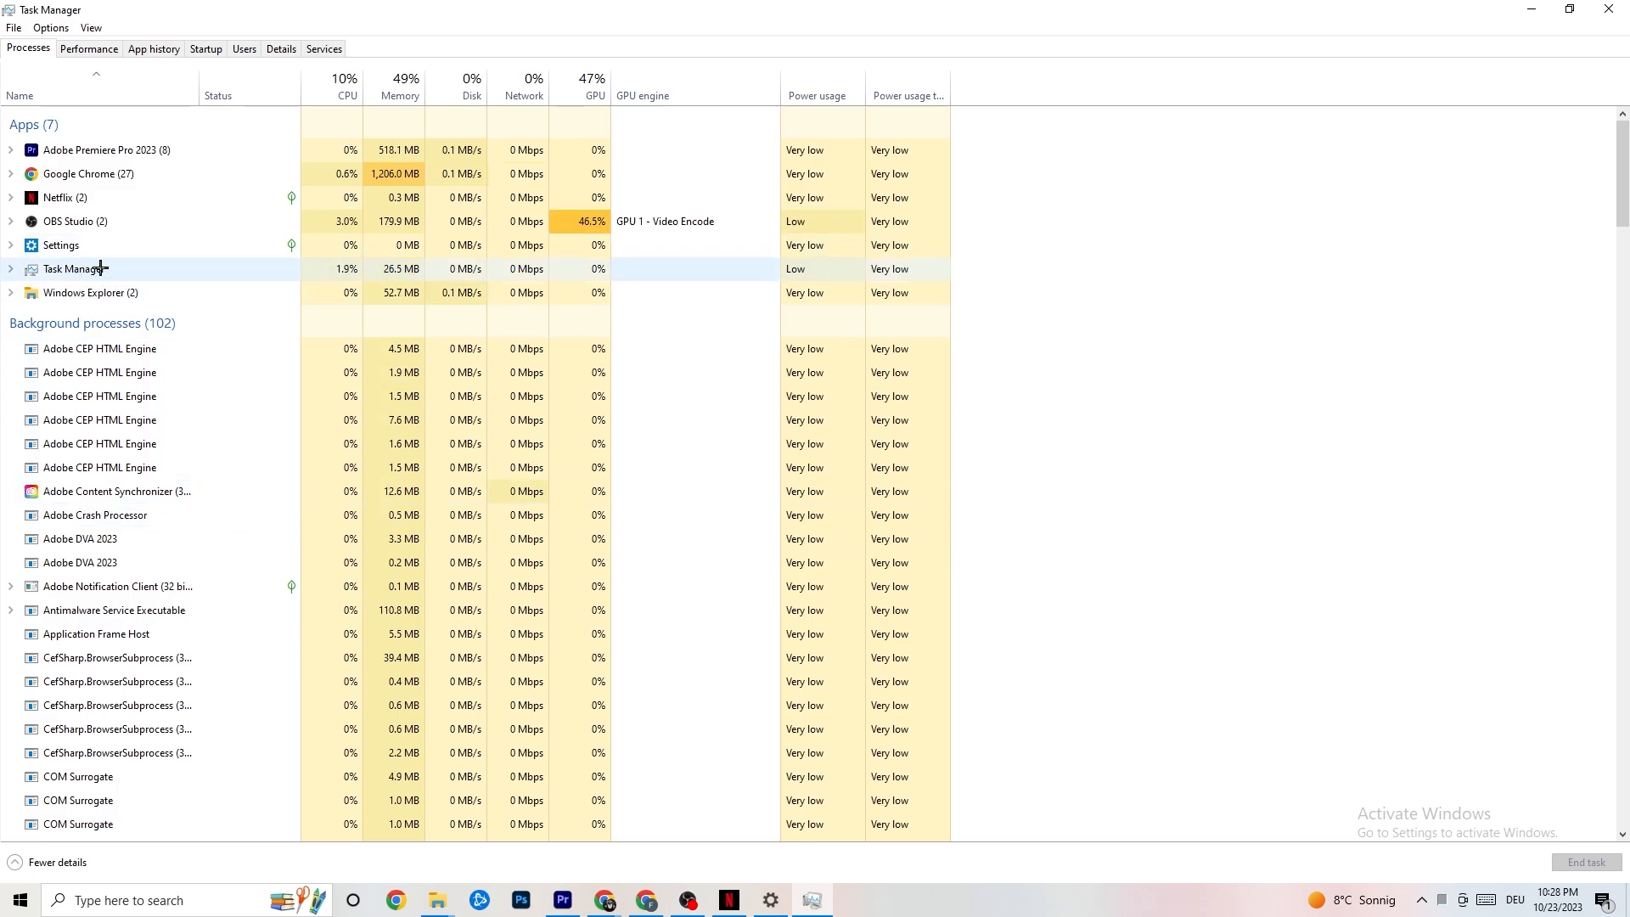
right_click(117, 174)
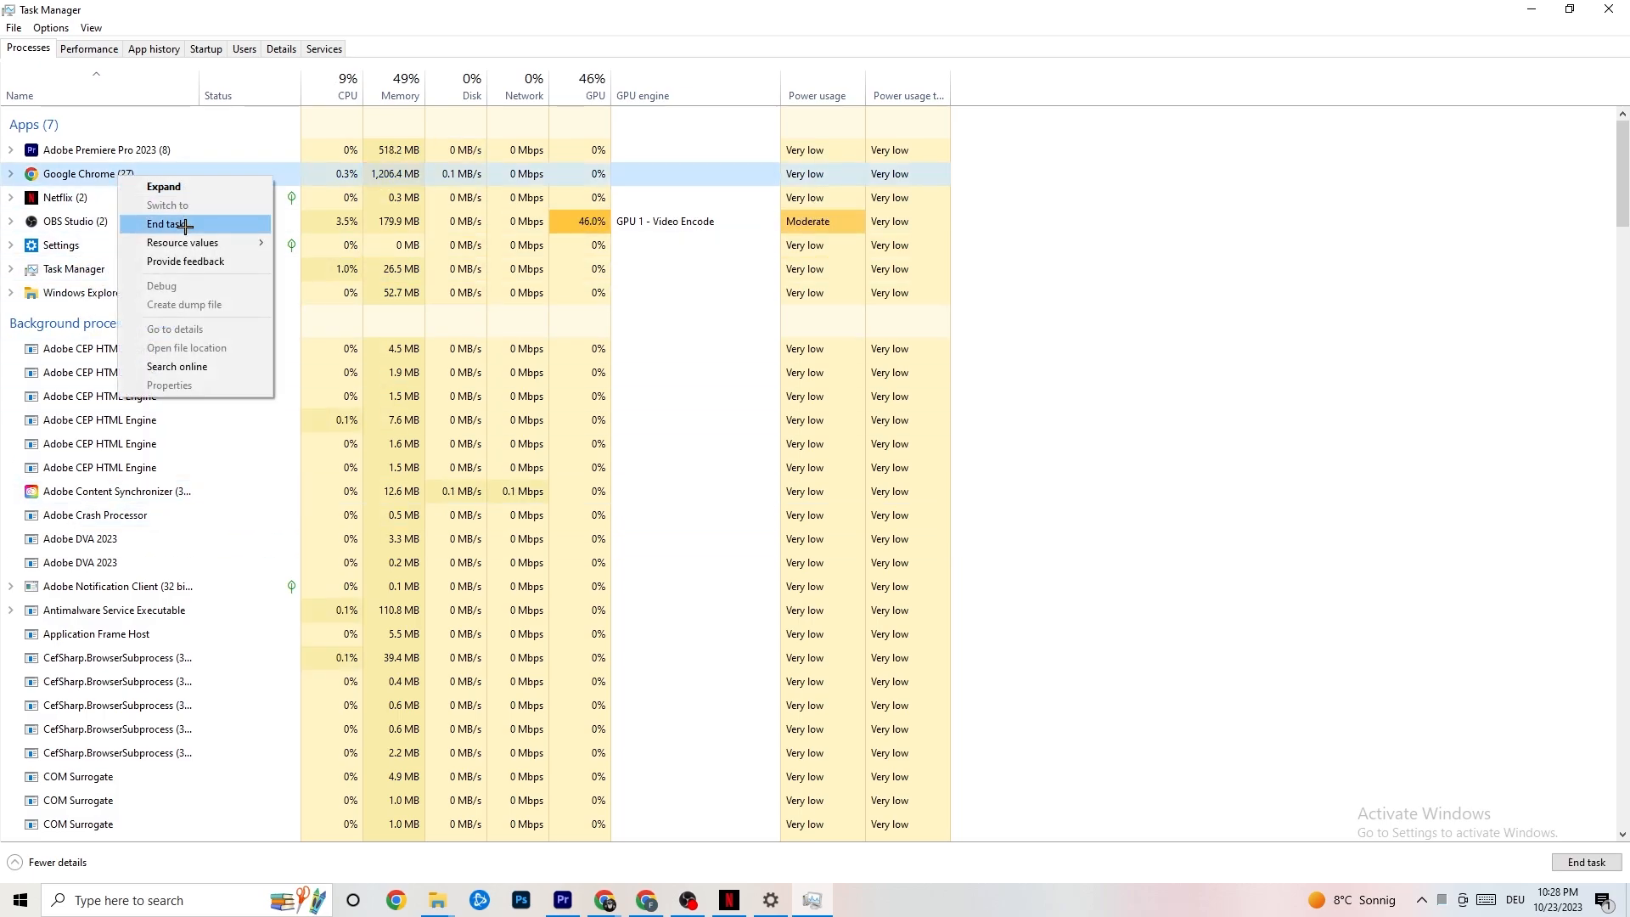
click(1159, 205)
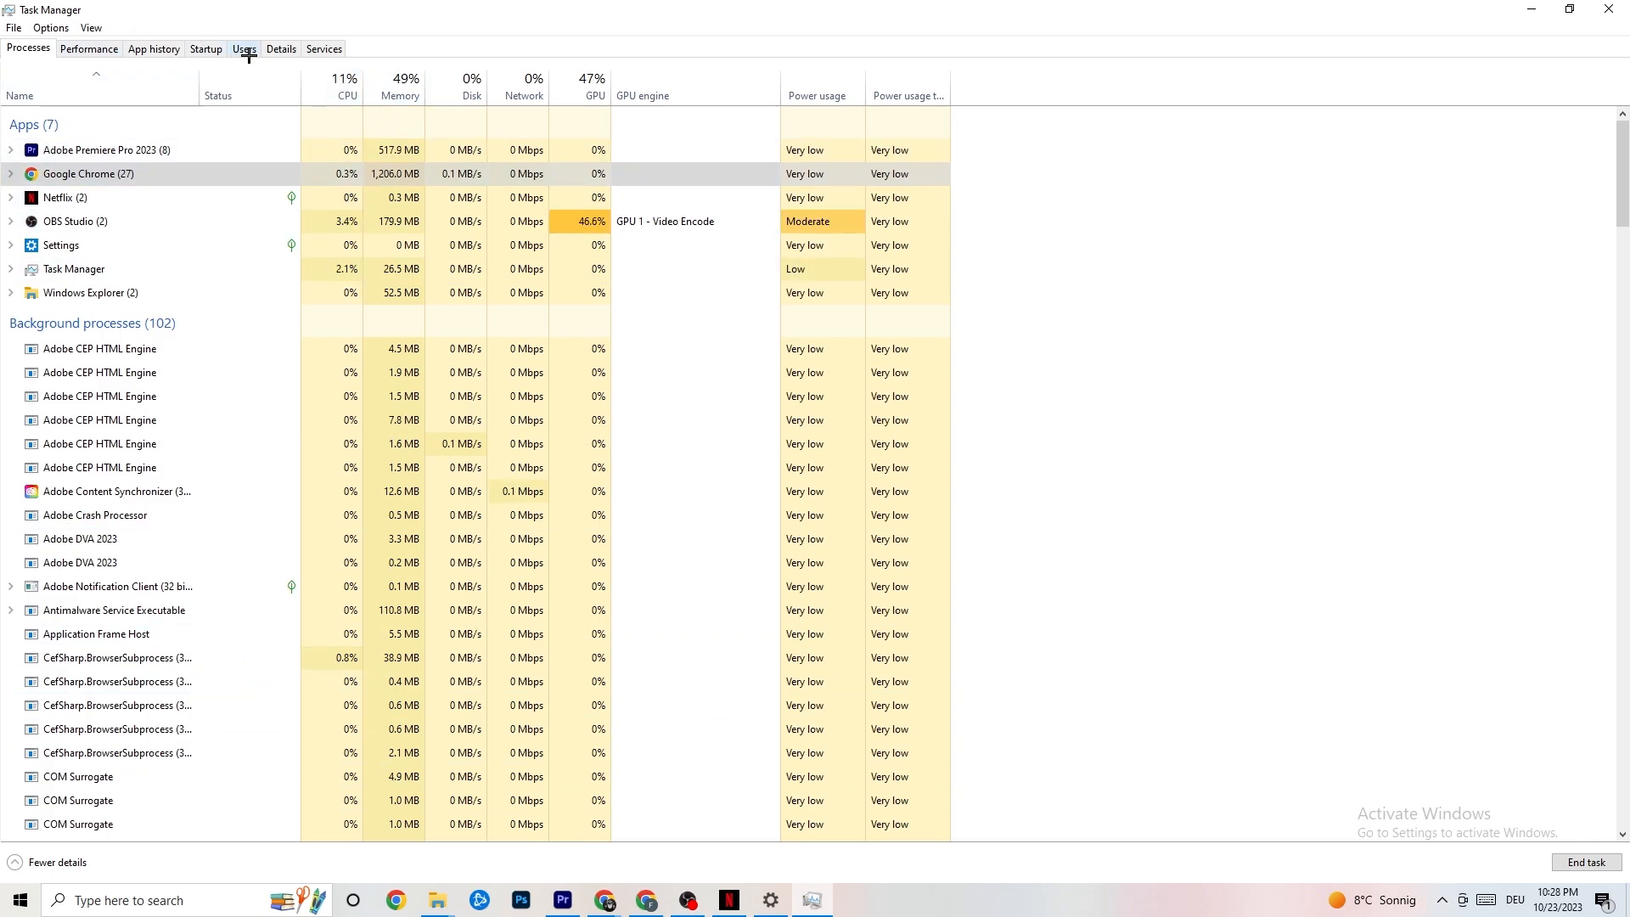
Step: Examine the detailed process list and the priority levels available for the Adobe Premiere Pro process
click(280, 48)
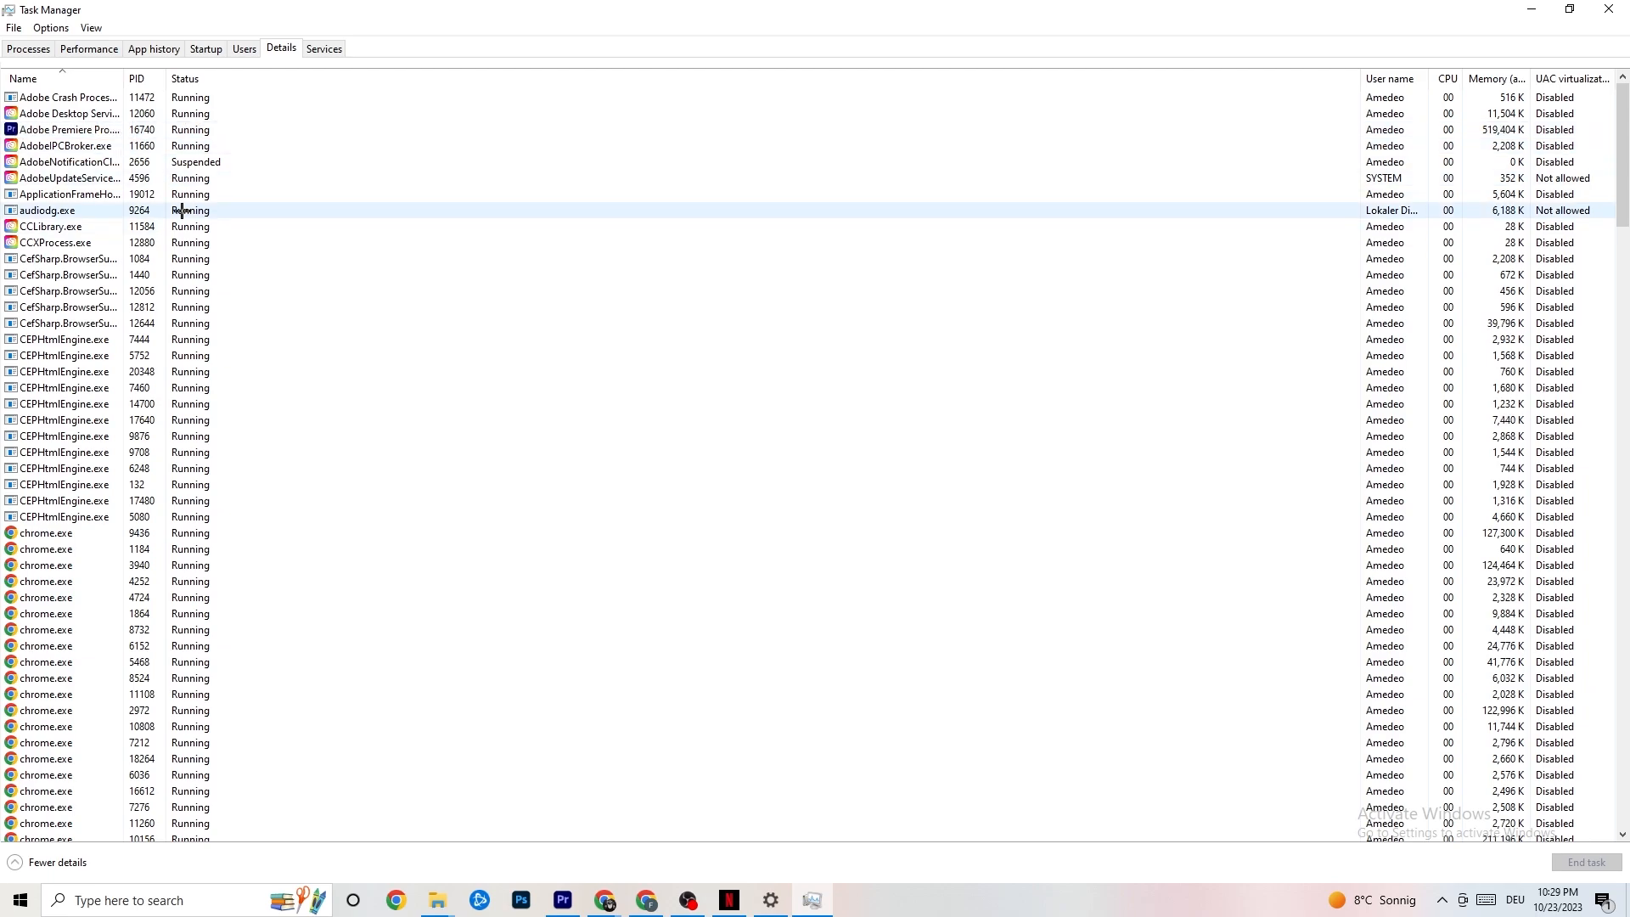
right_click(88, 133)
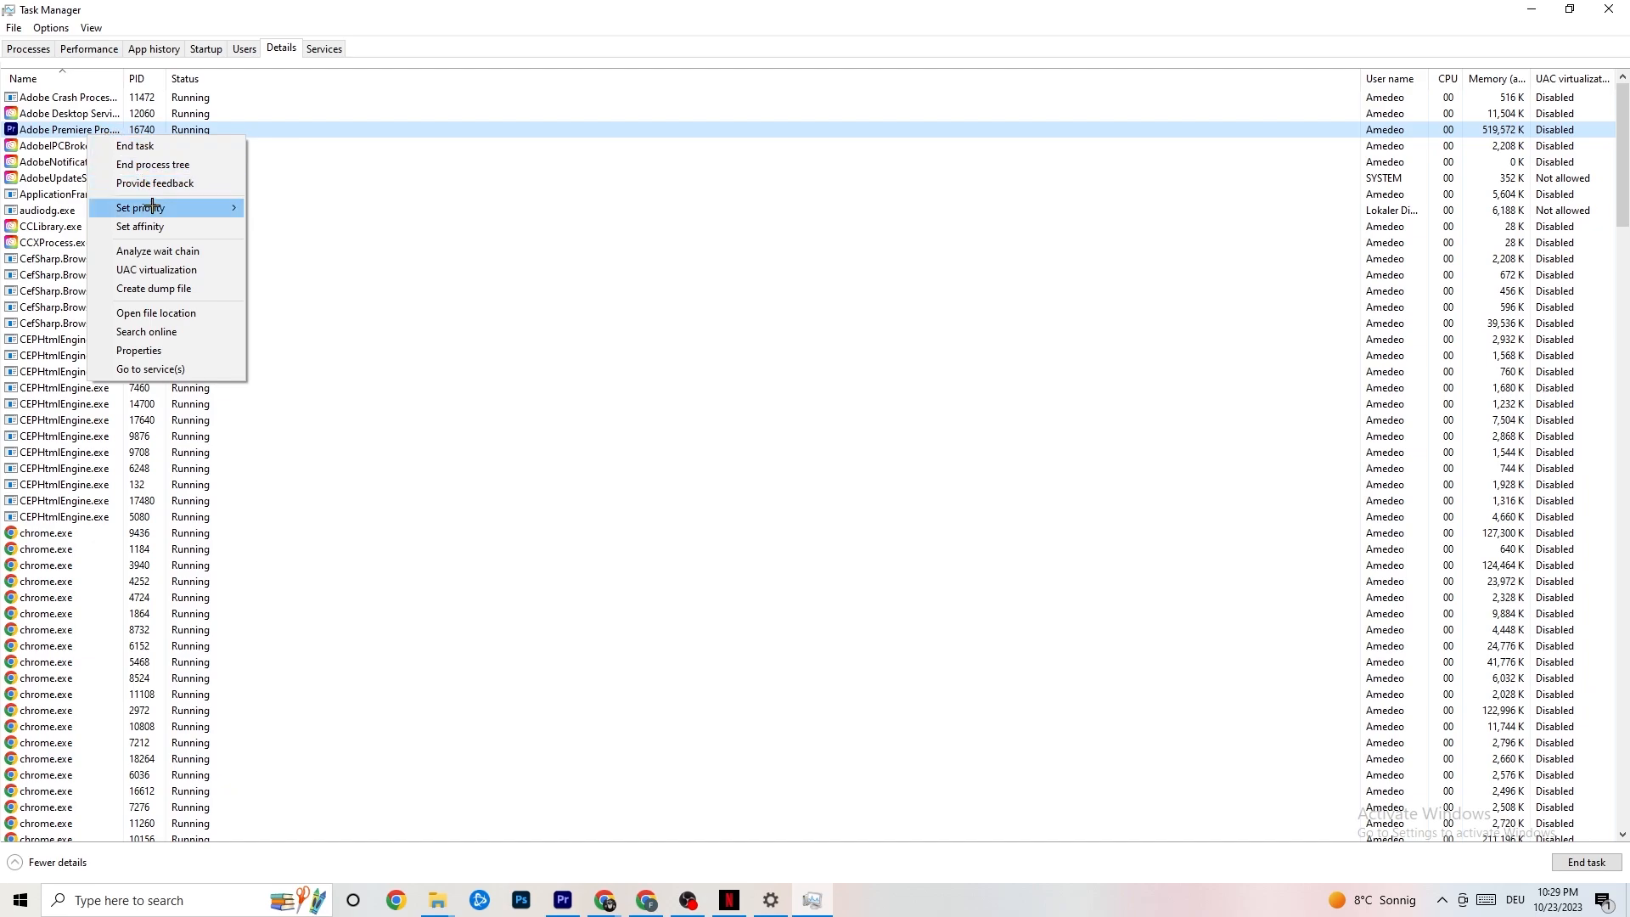
mouse_move(154, 208)
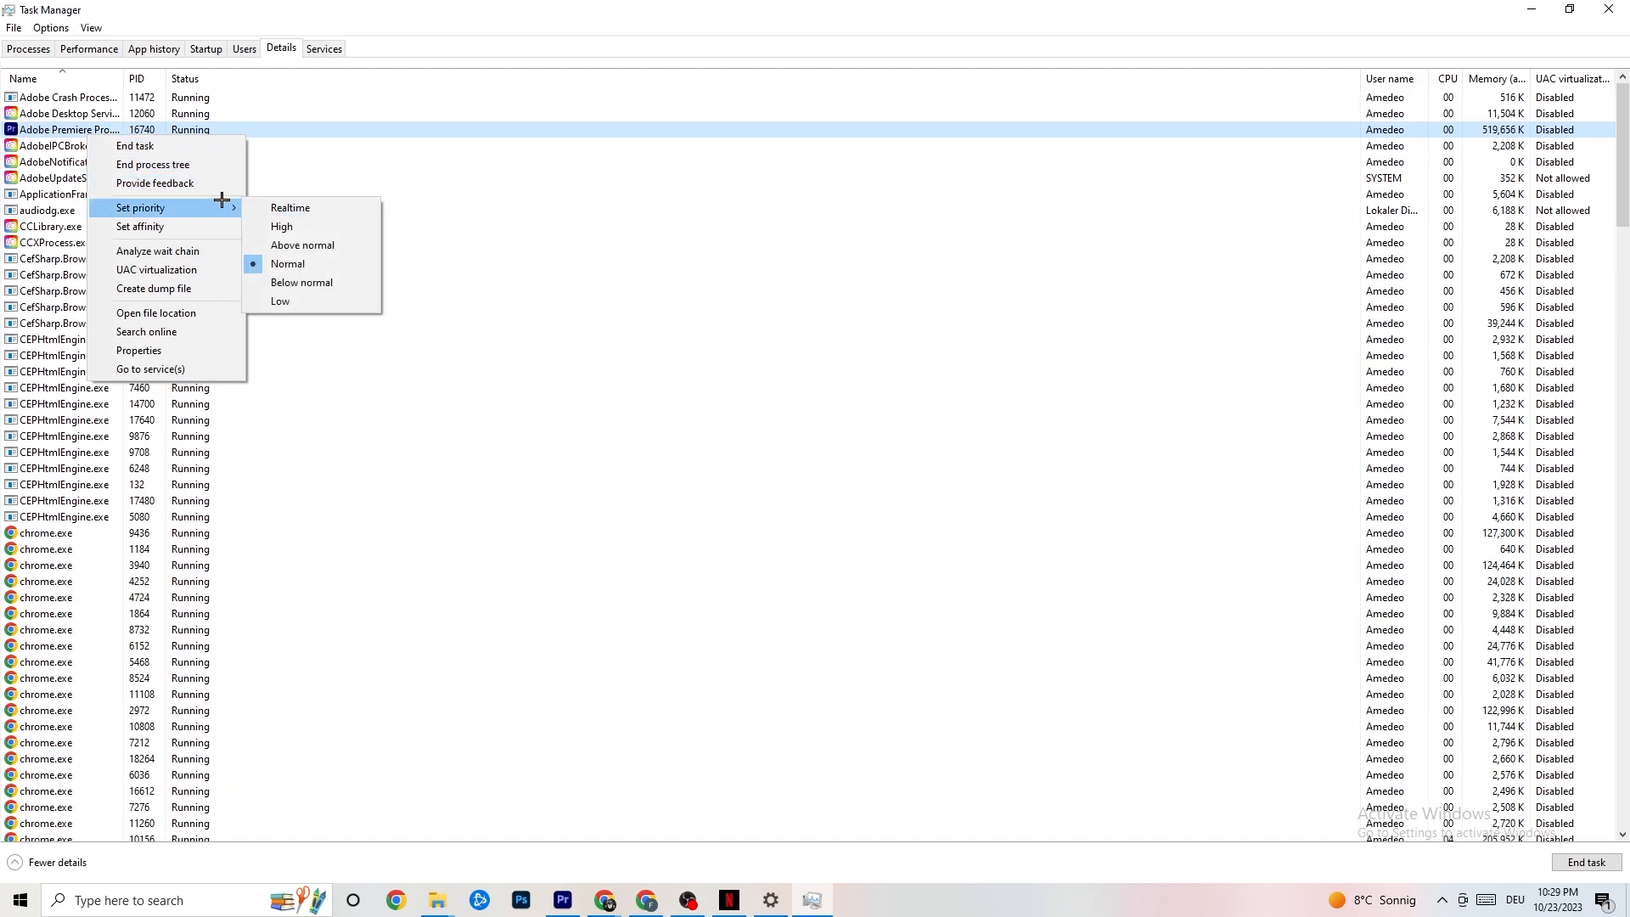
mouse_move(225, 203)
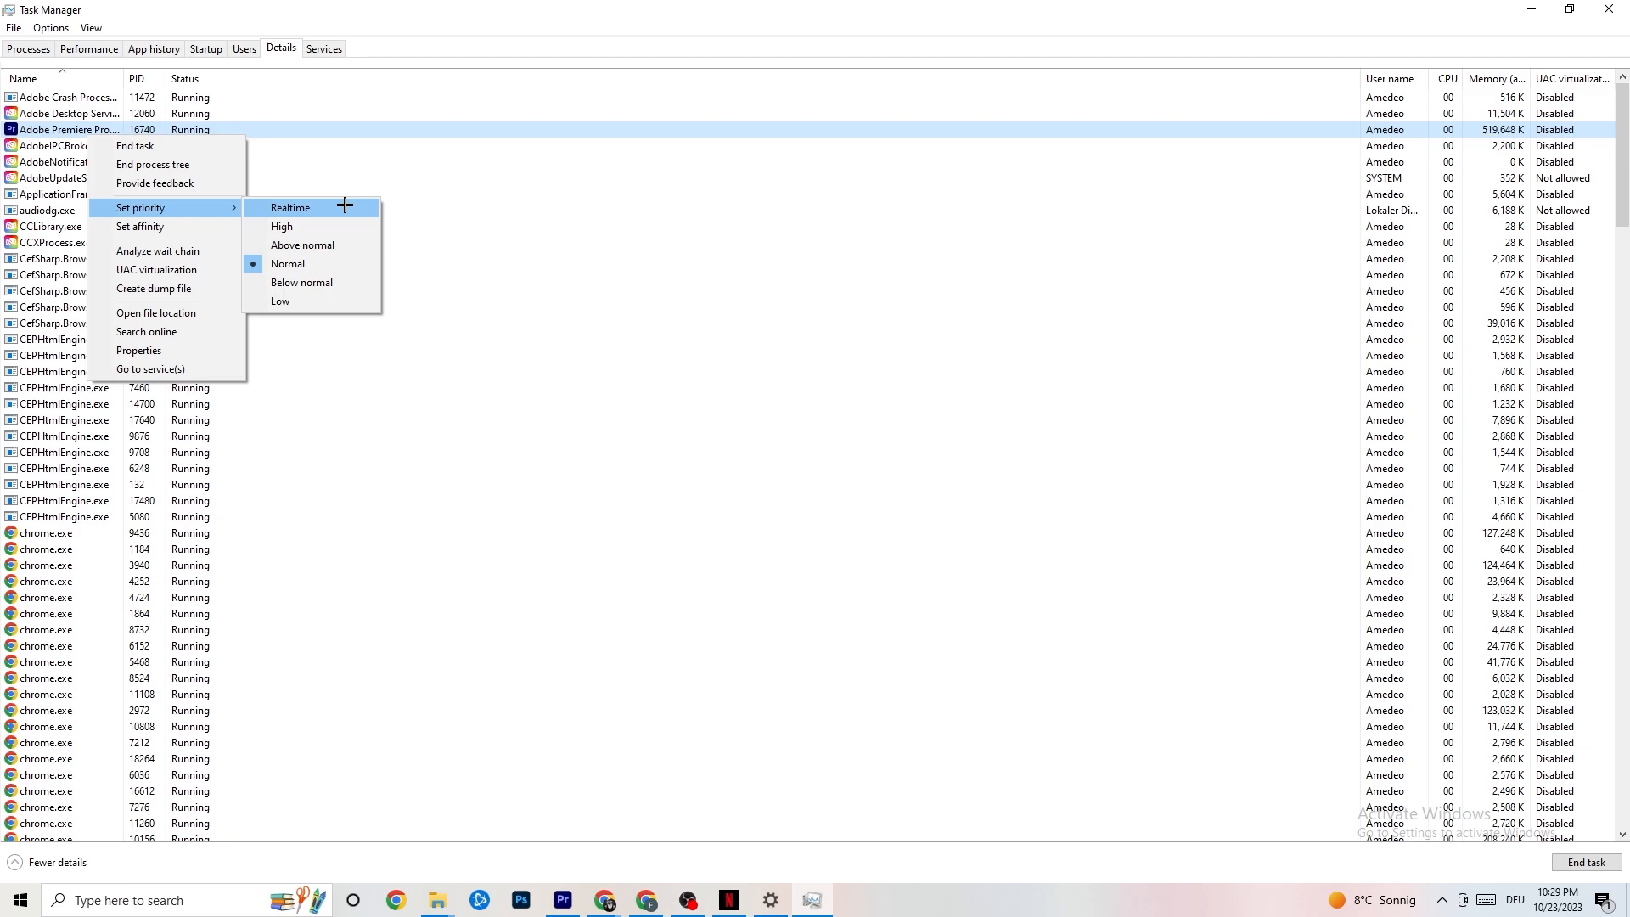
click(440, 179)
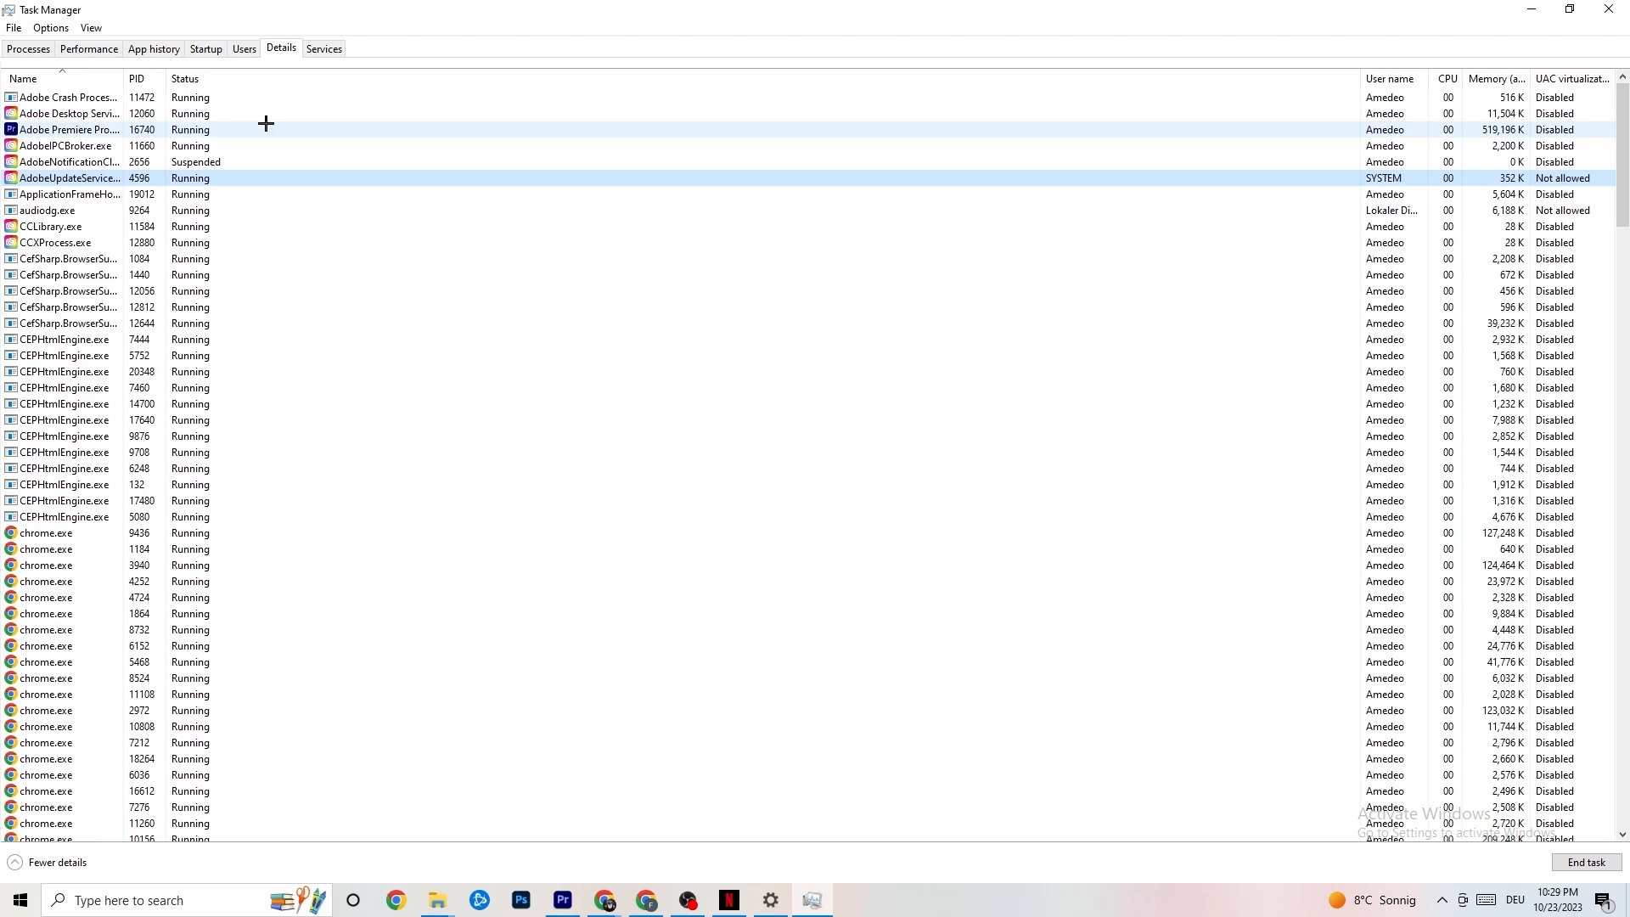
Step: Review the startup programs and the actions available for Razer Synapse, and close Task Manager
click(206, 49)
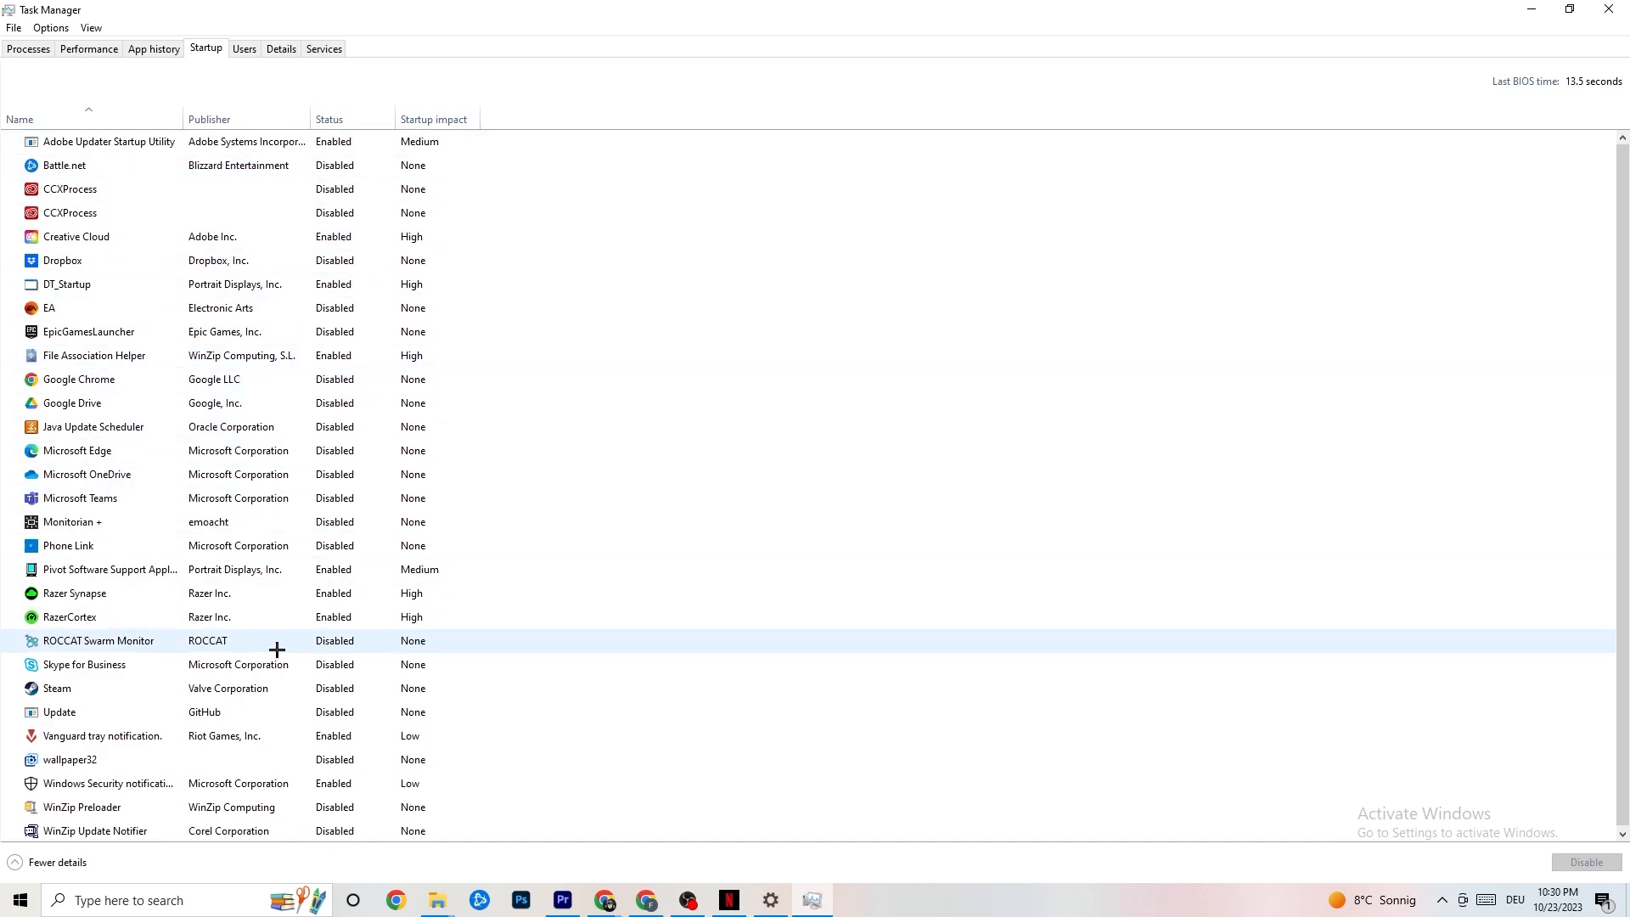
right_click(331, 596)
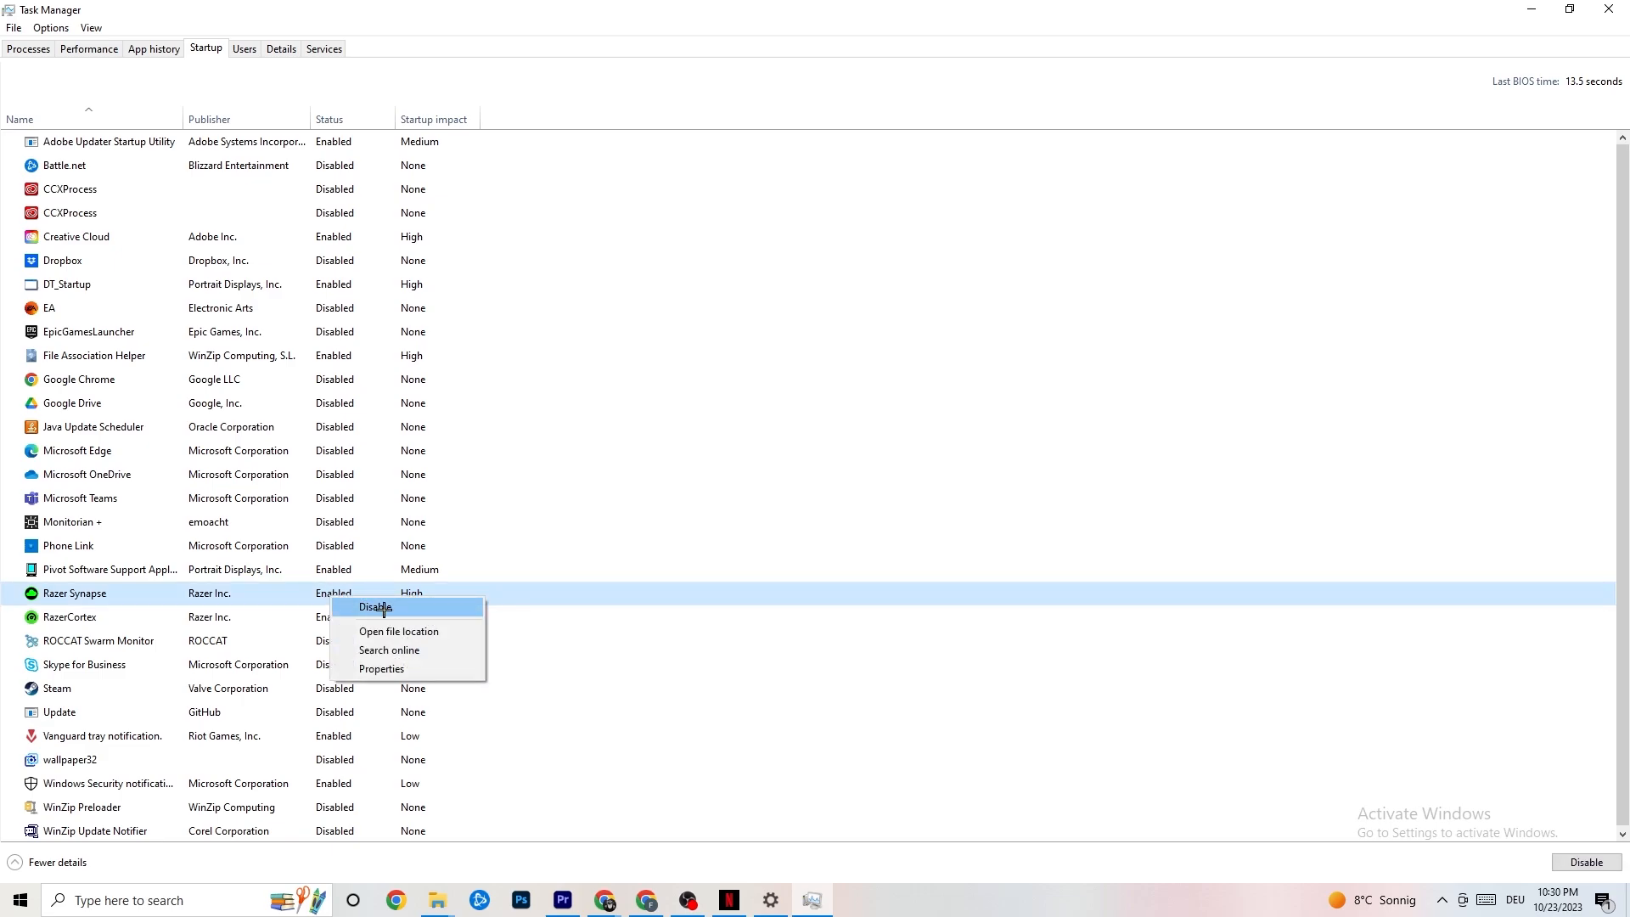
click(840, 86)
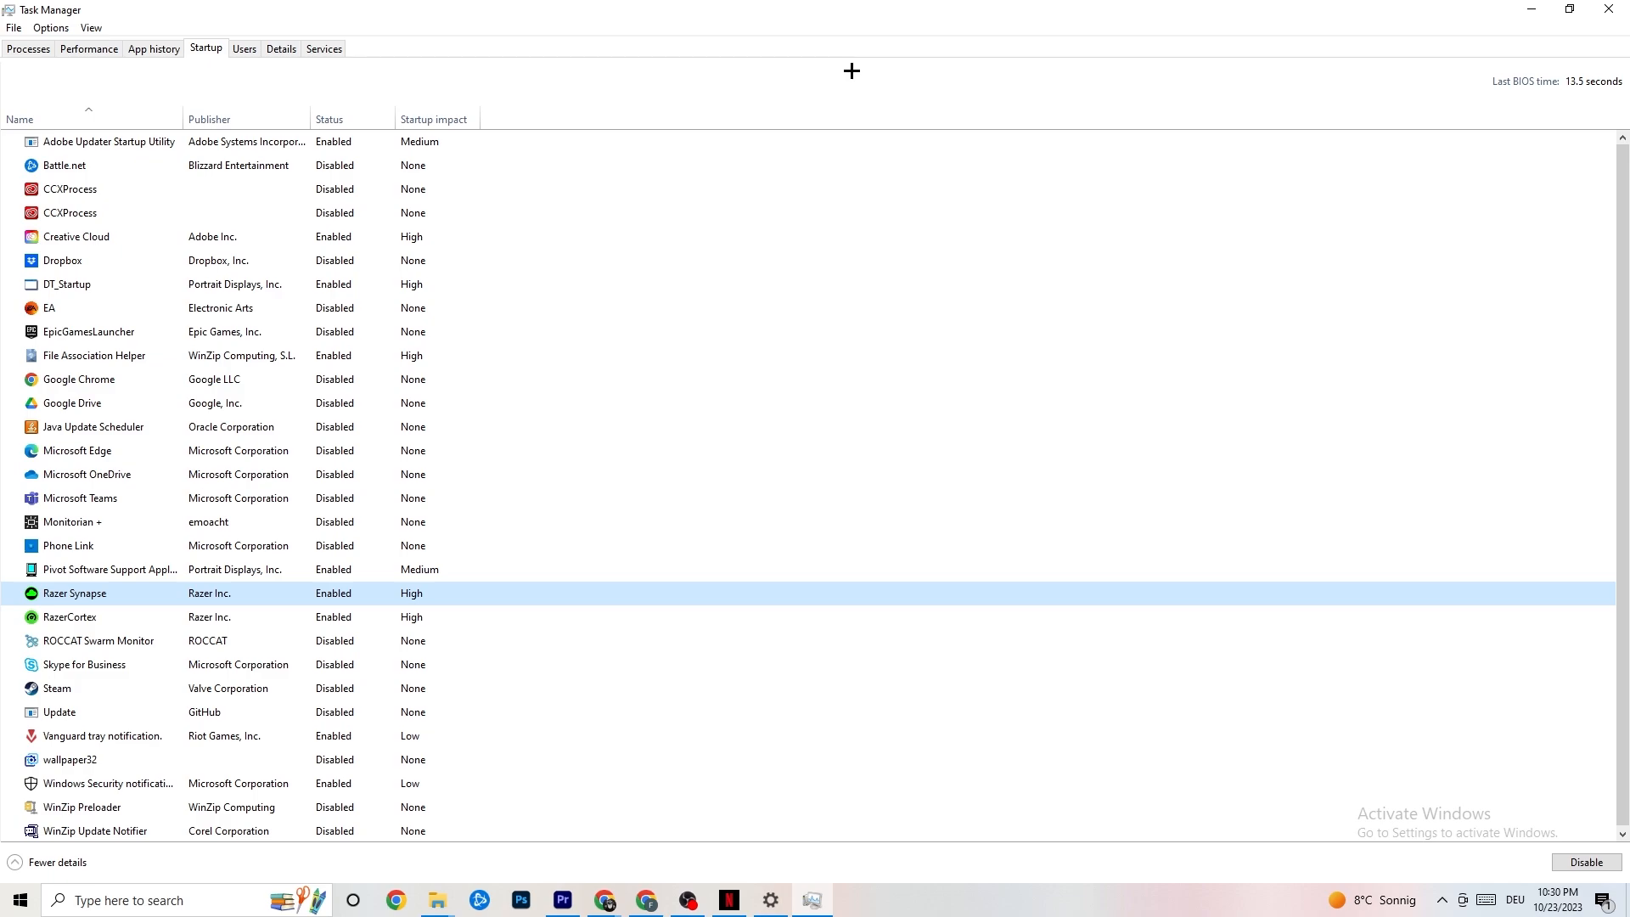
click(1600, 6)
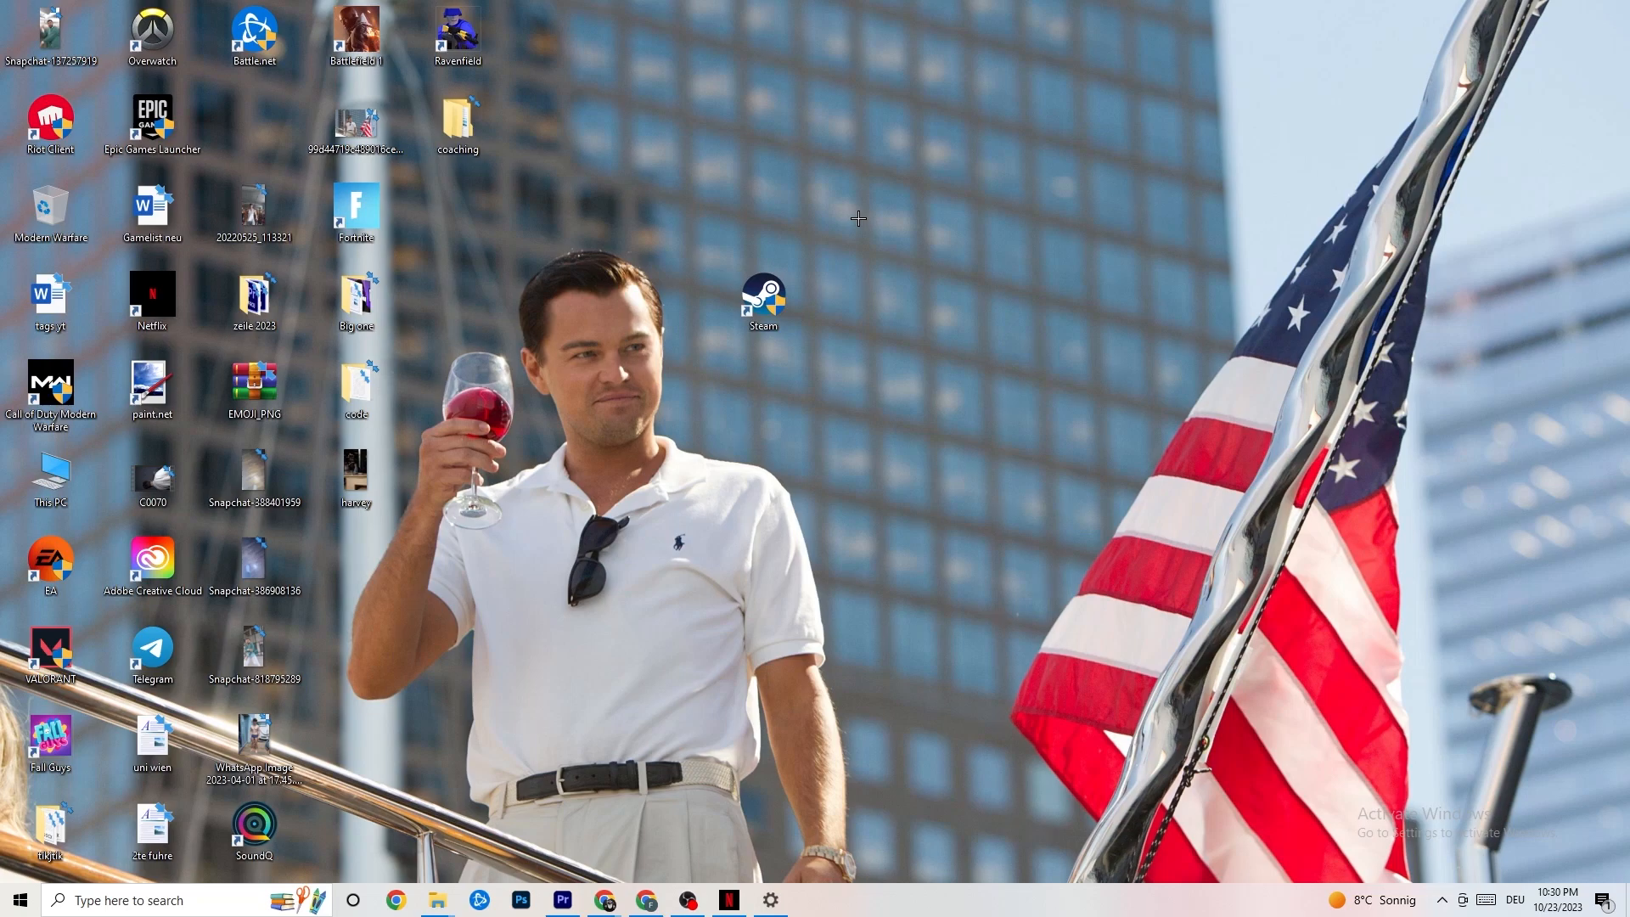
Step: Open the Windows display settings and check the scaling options for text, apps and other items
click(13, 908)
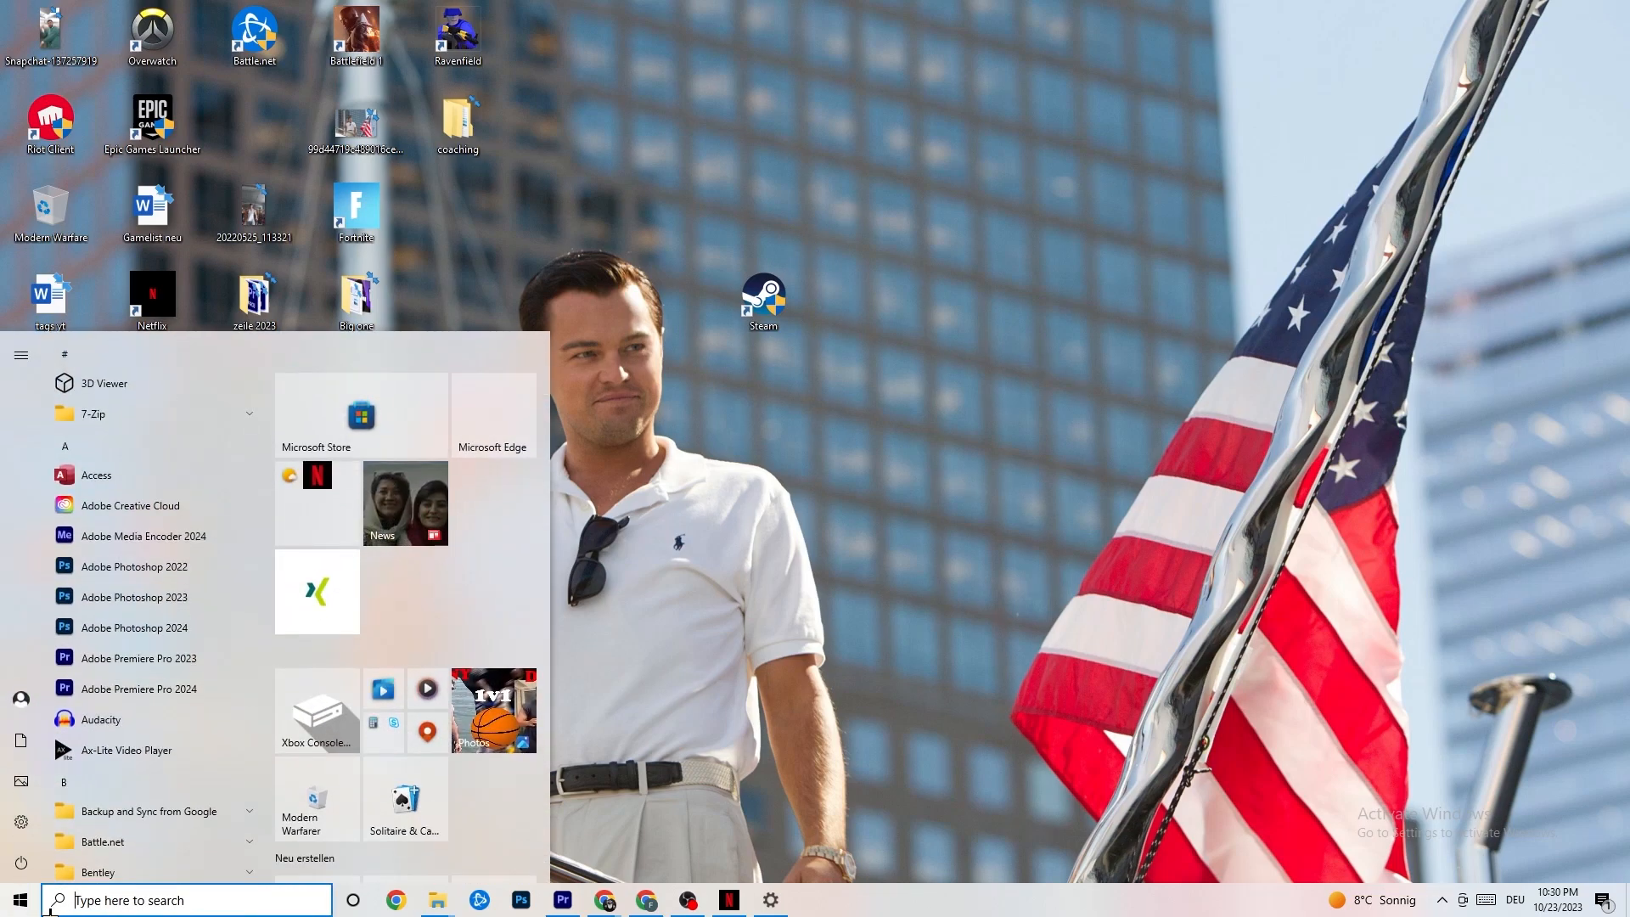
click(26, 822)
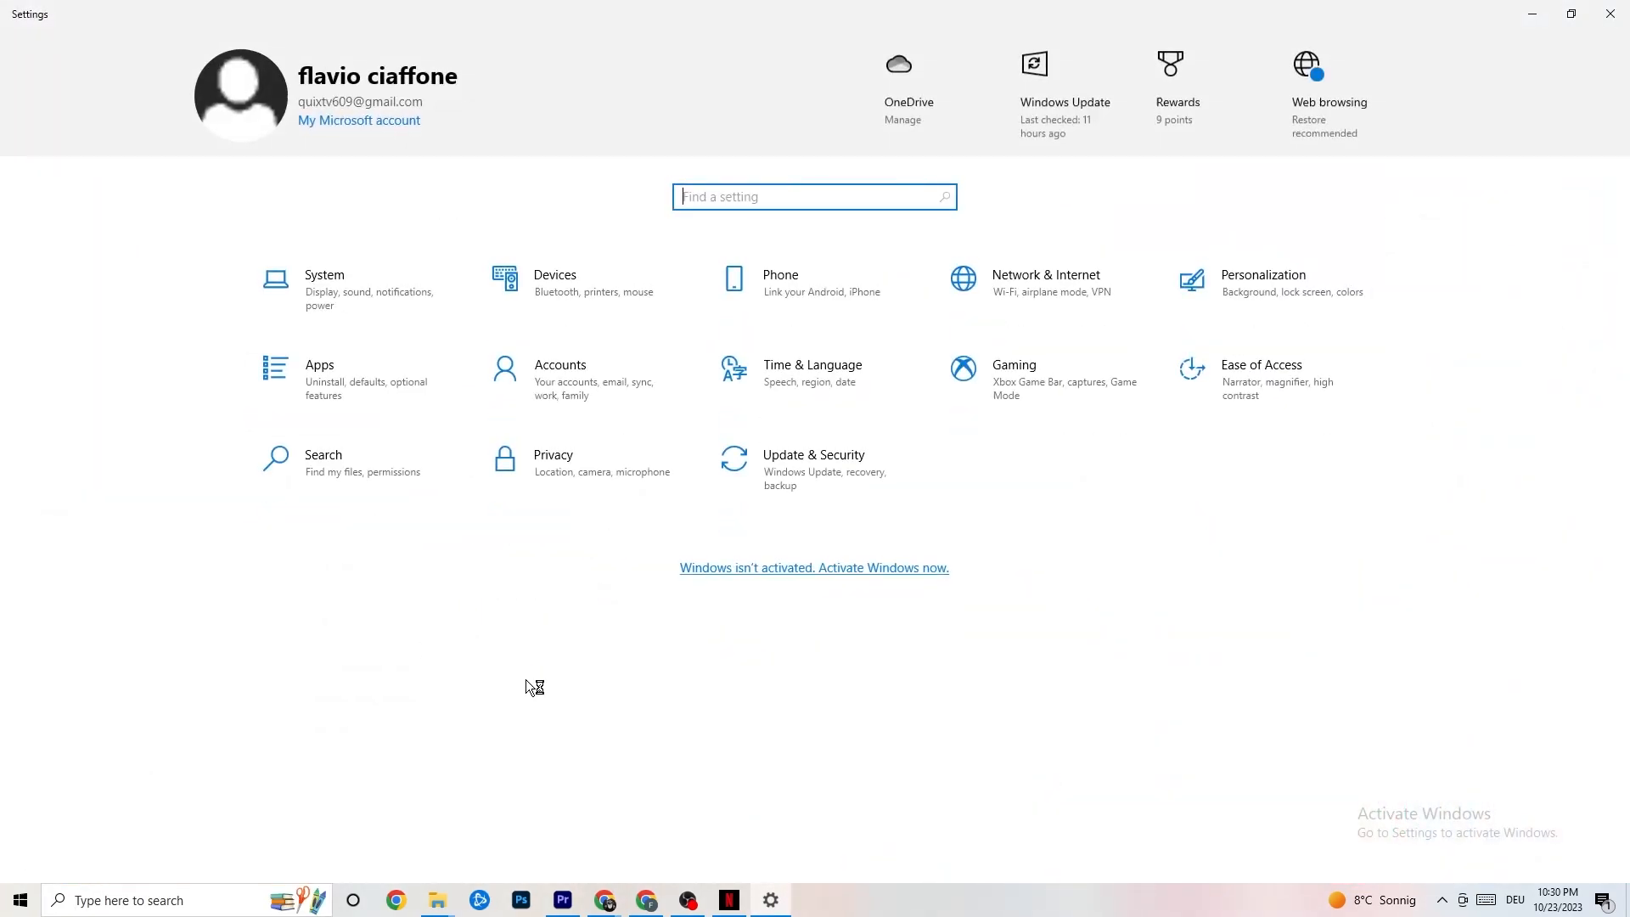
click(357, 286)
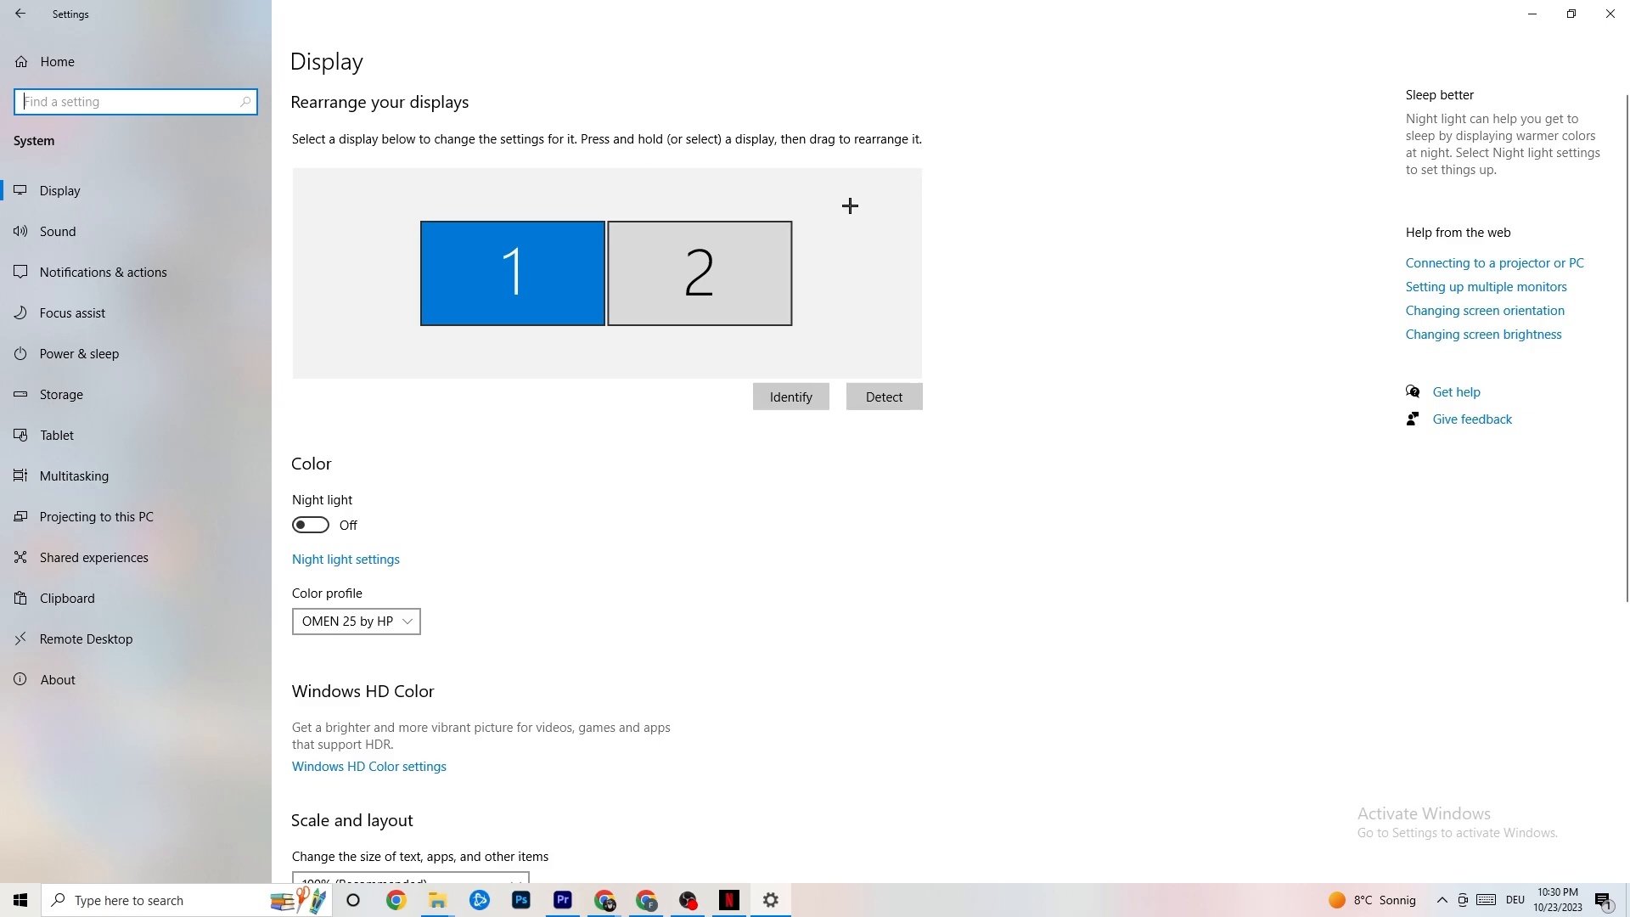
scroll(793, 190, down, 5)
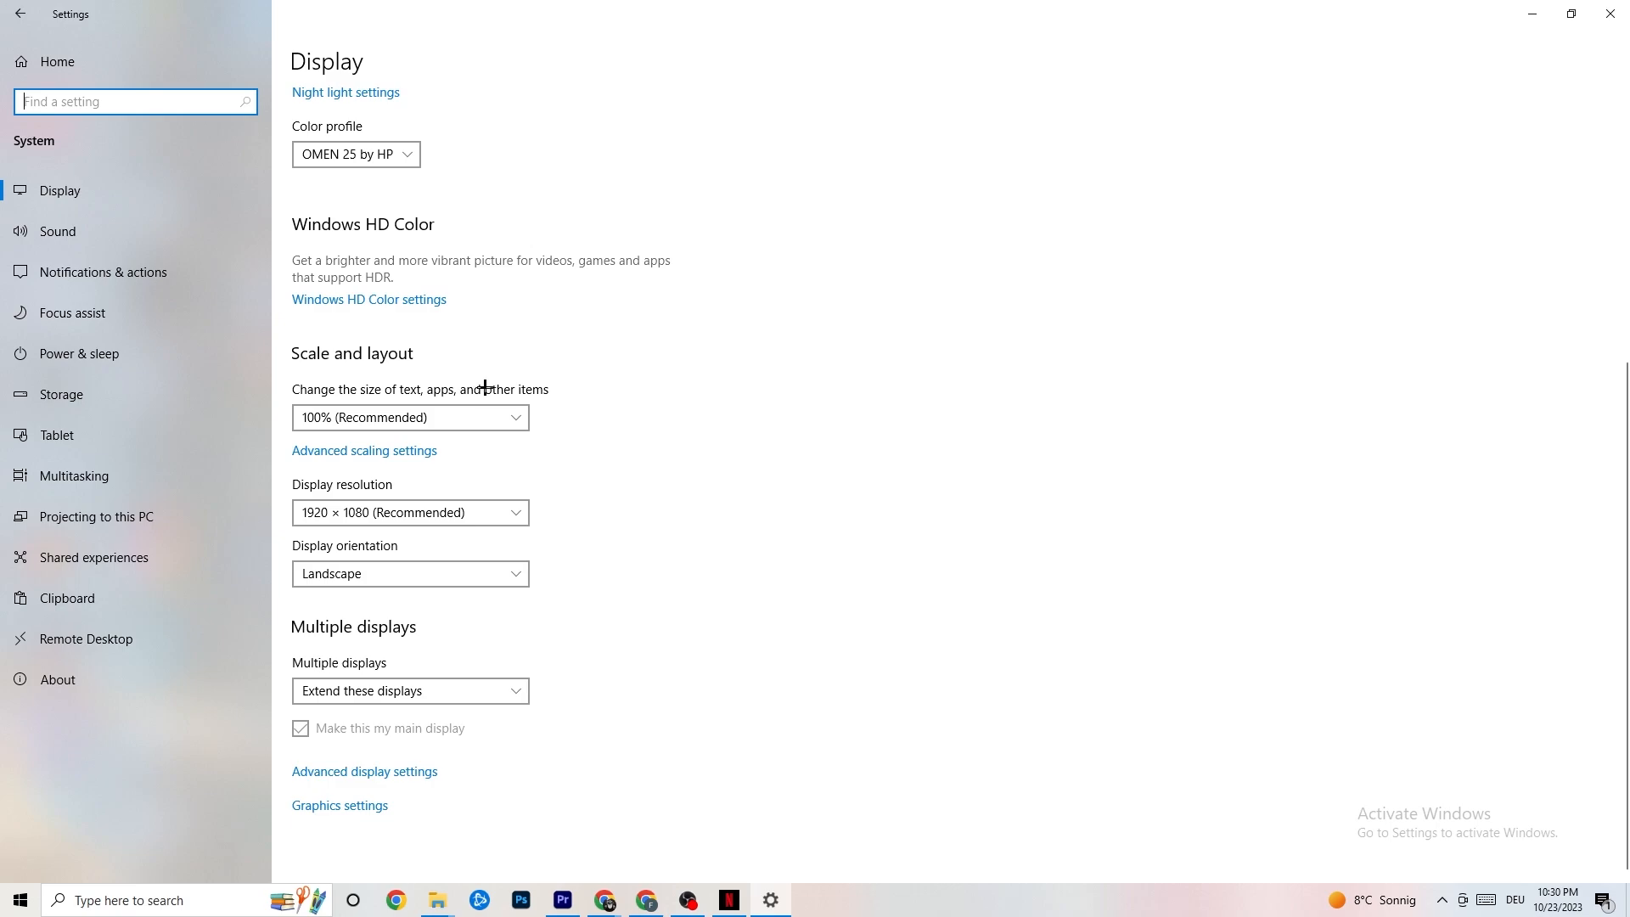
click(492, 416)
click(641, 328)
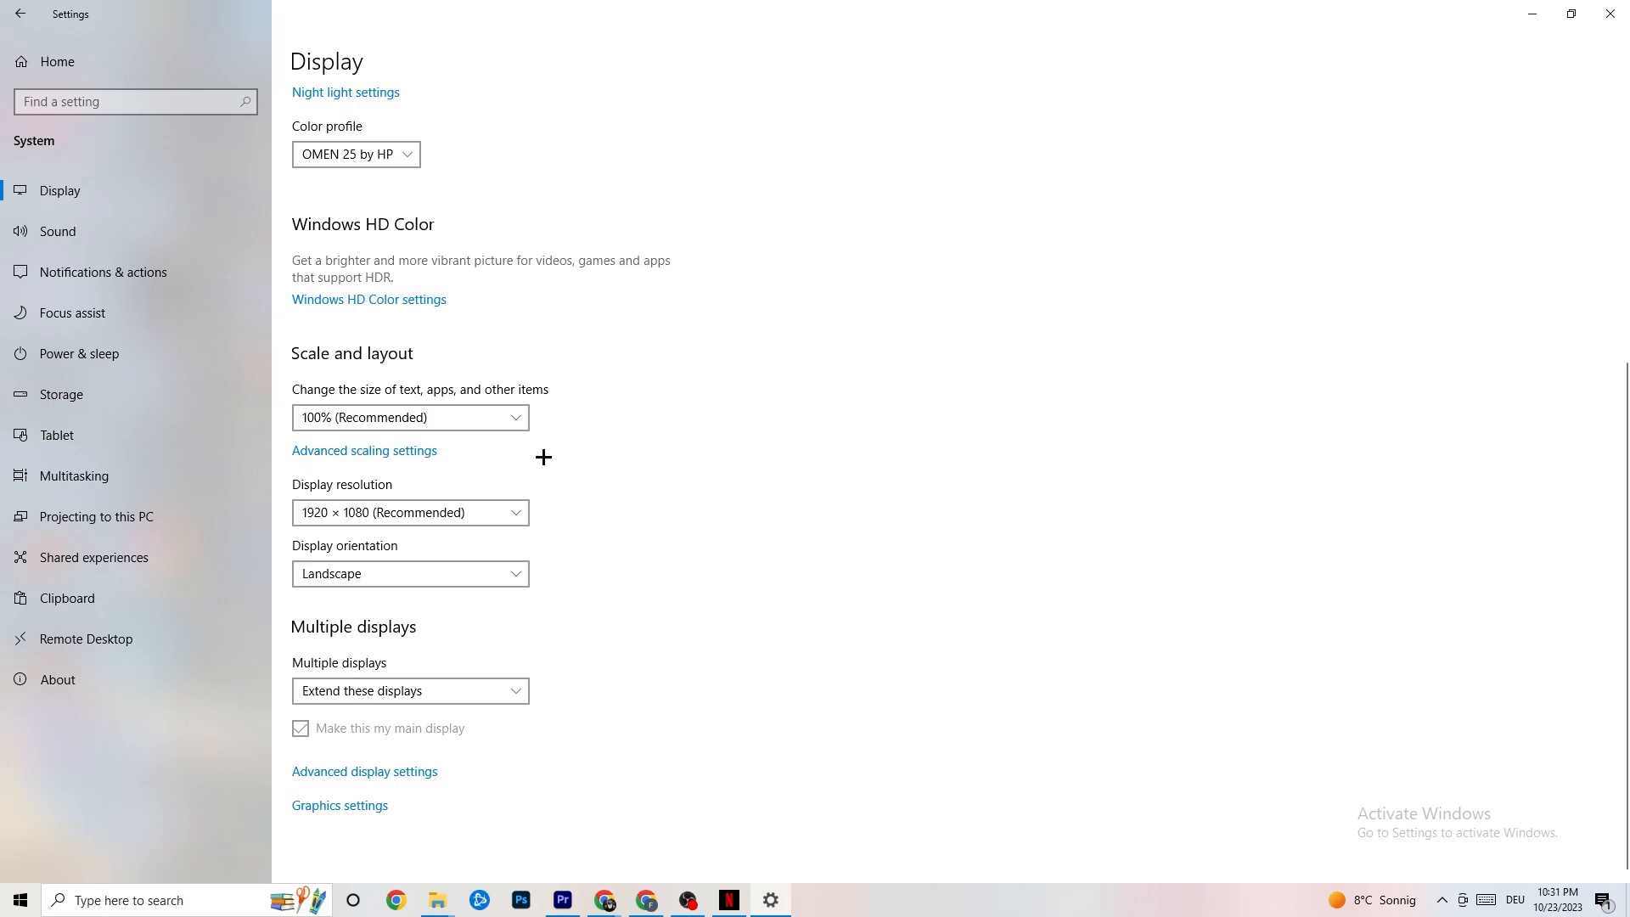
Step: Review the available power plans through the additional power settings and close the Power Options window
click(102, 351)
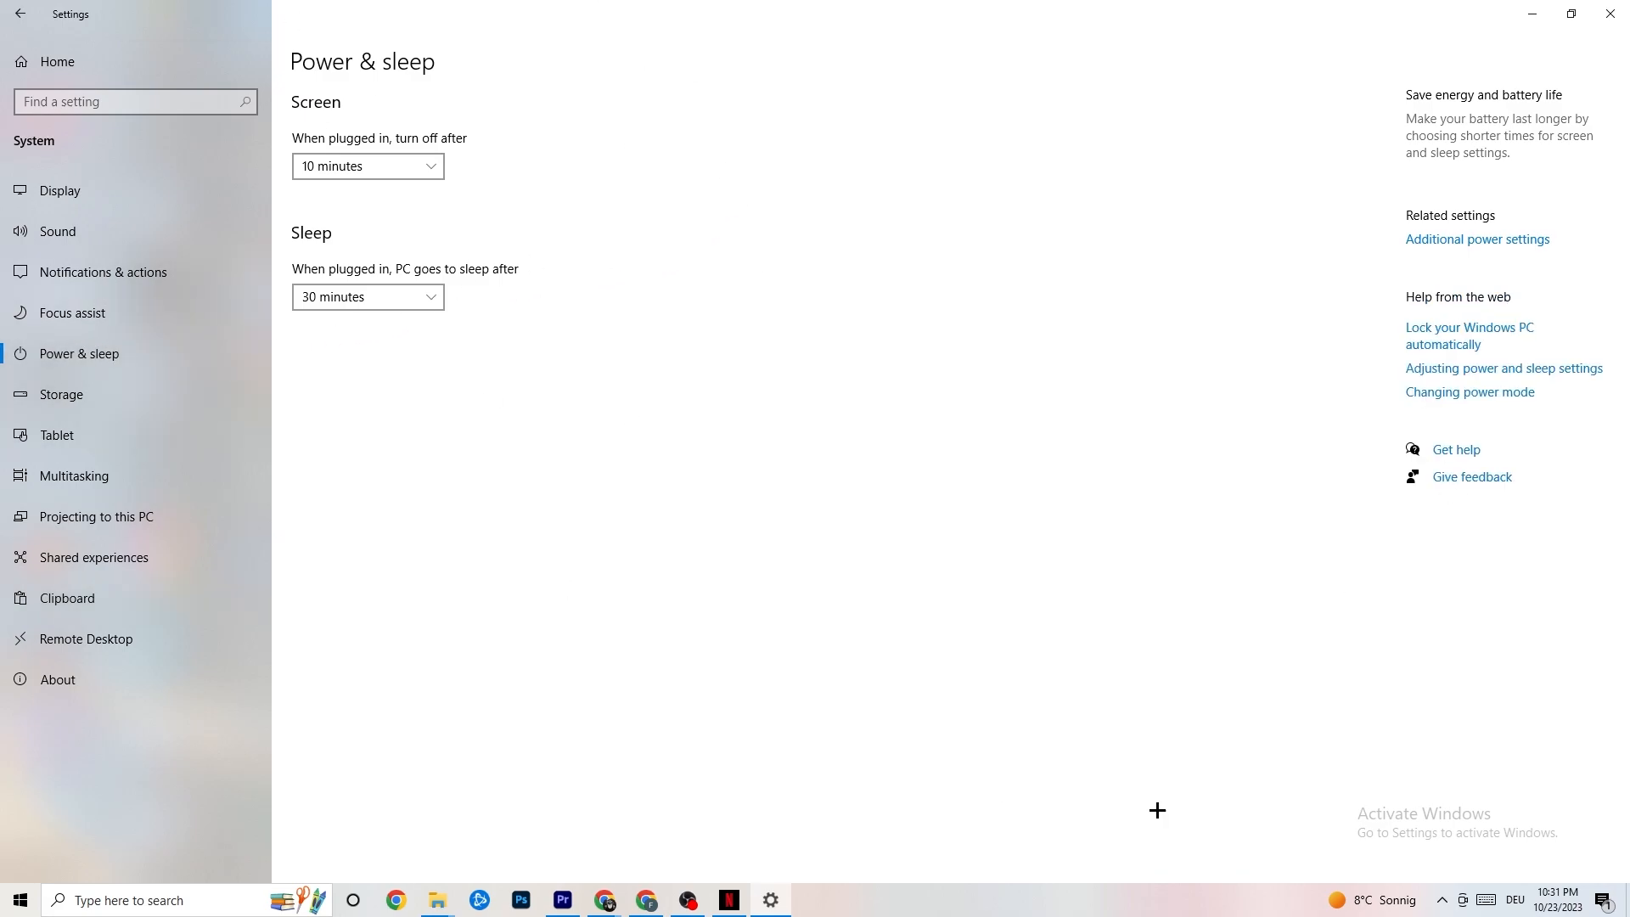
click(1508, 237)
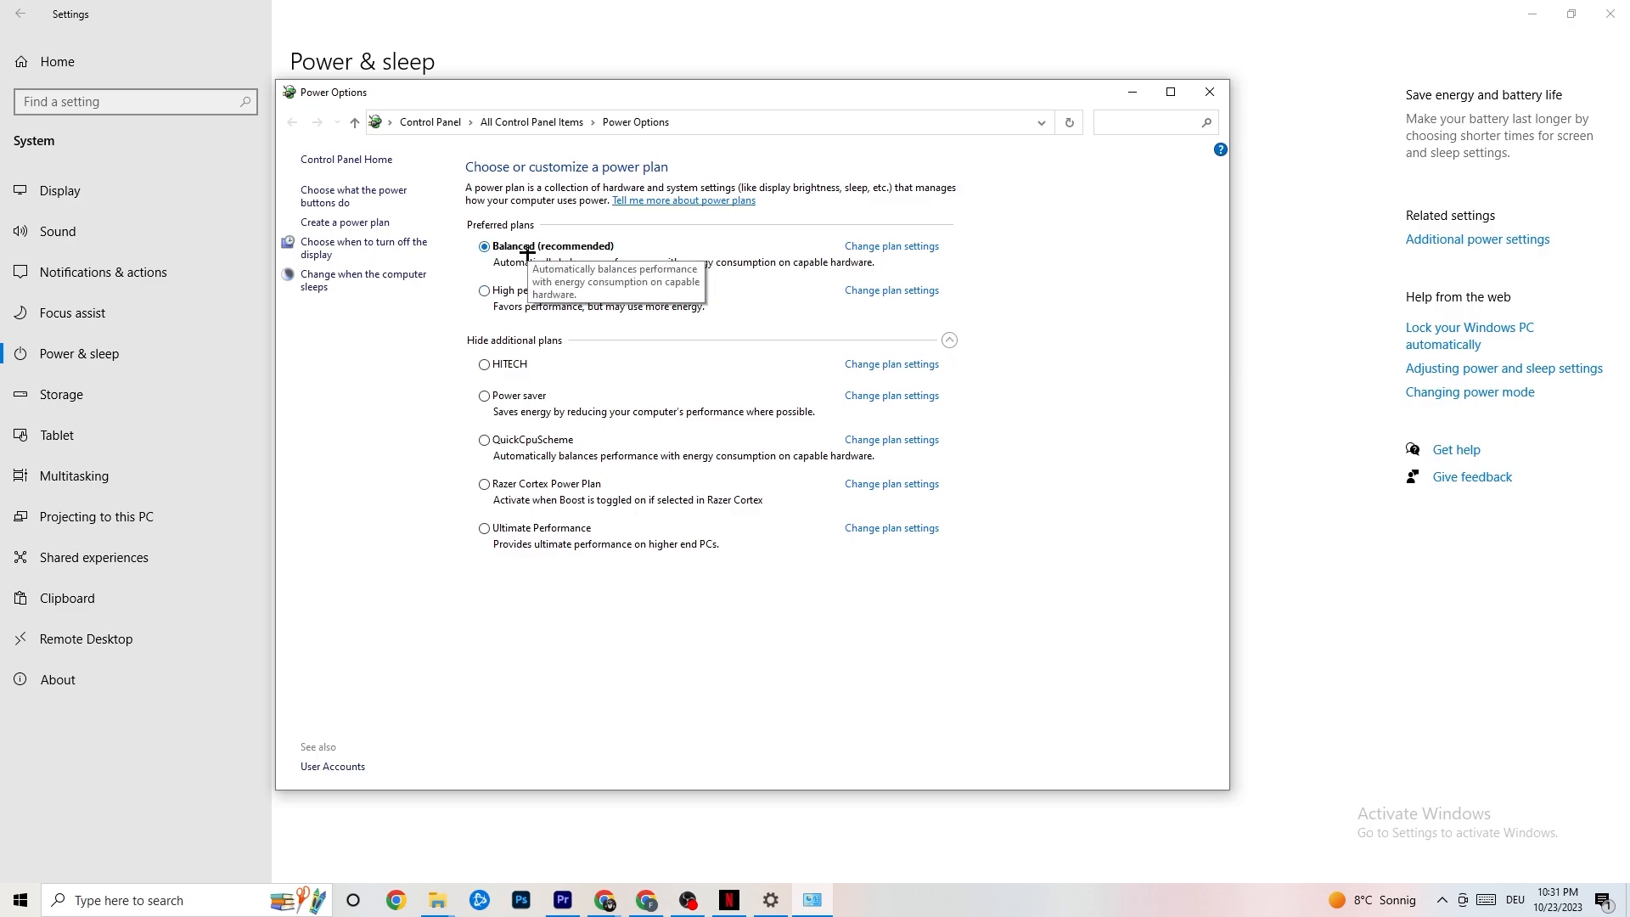
click(1207, 91)
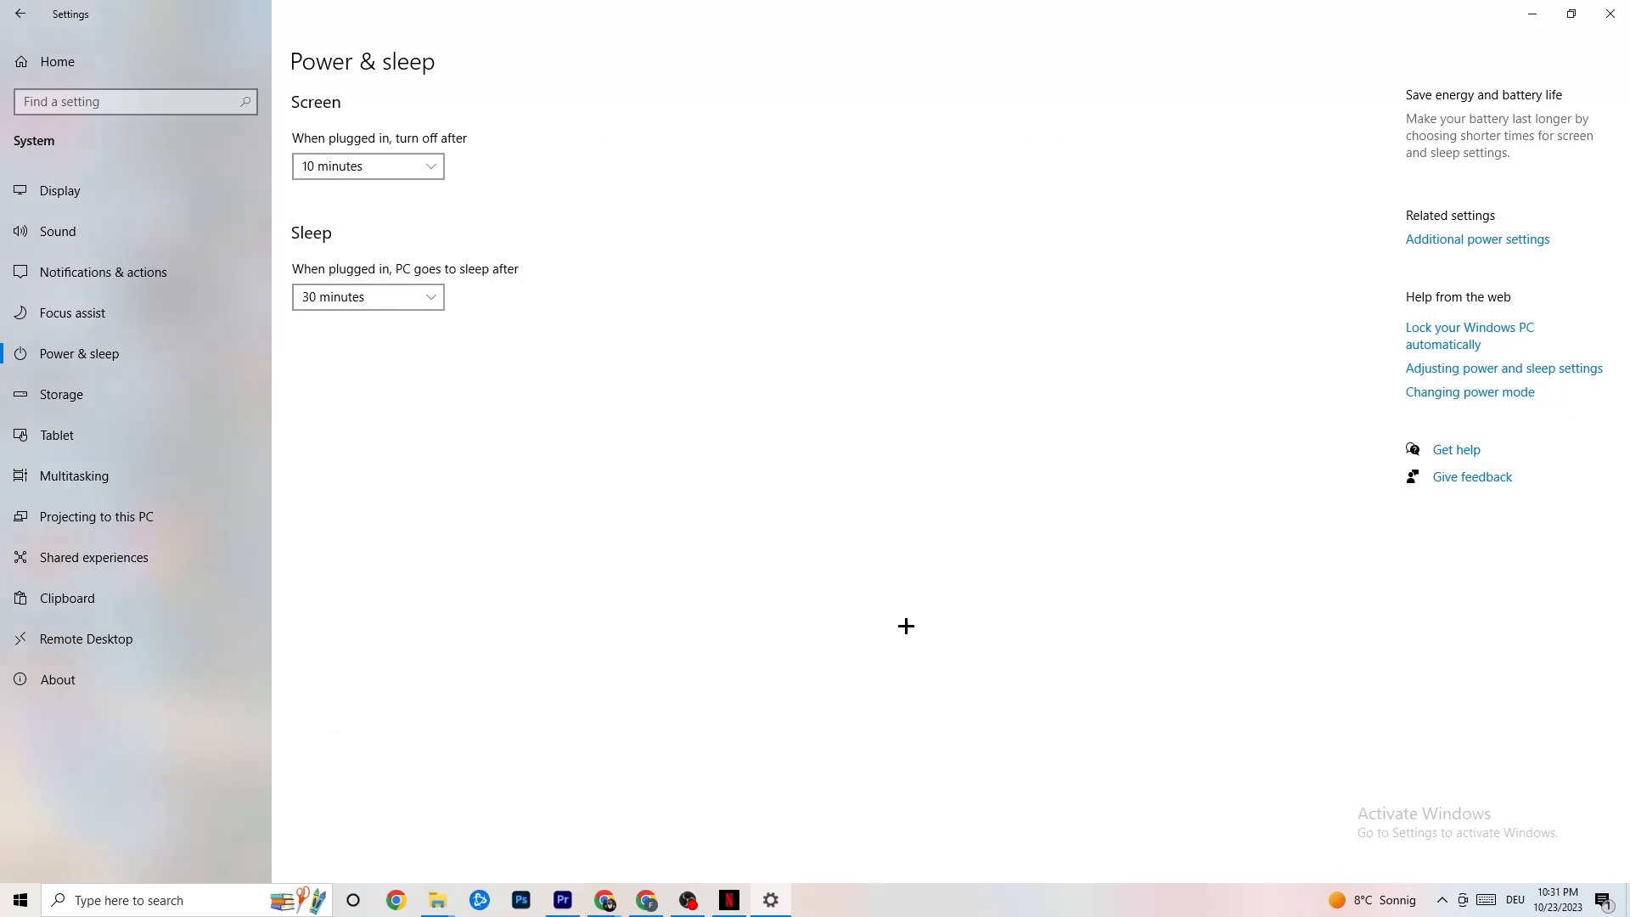
Step: Open the Storage Sense configuration from the storage settings and review its run frequency and recycle bin deletion options
click(127, 396)
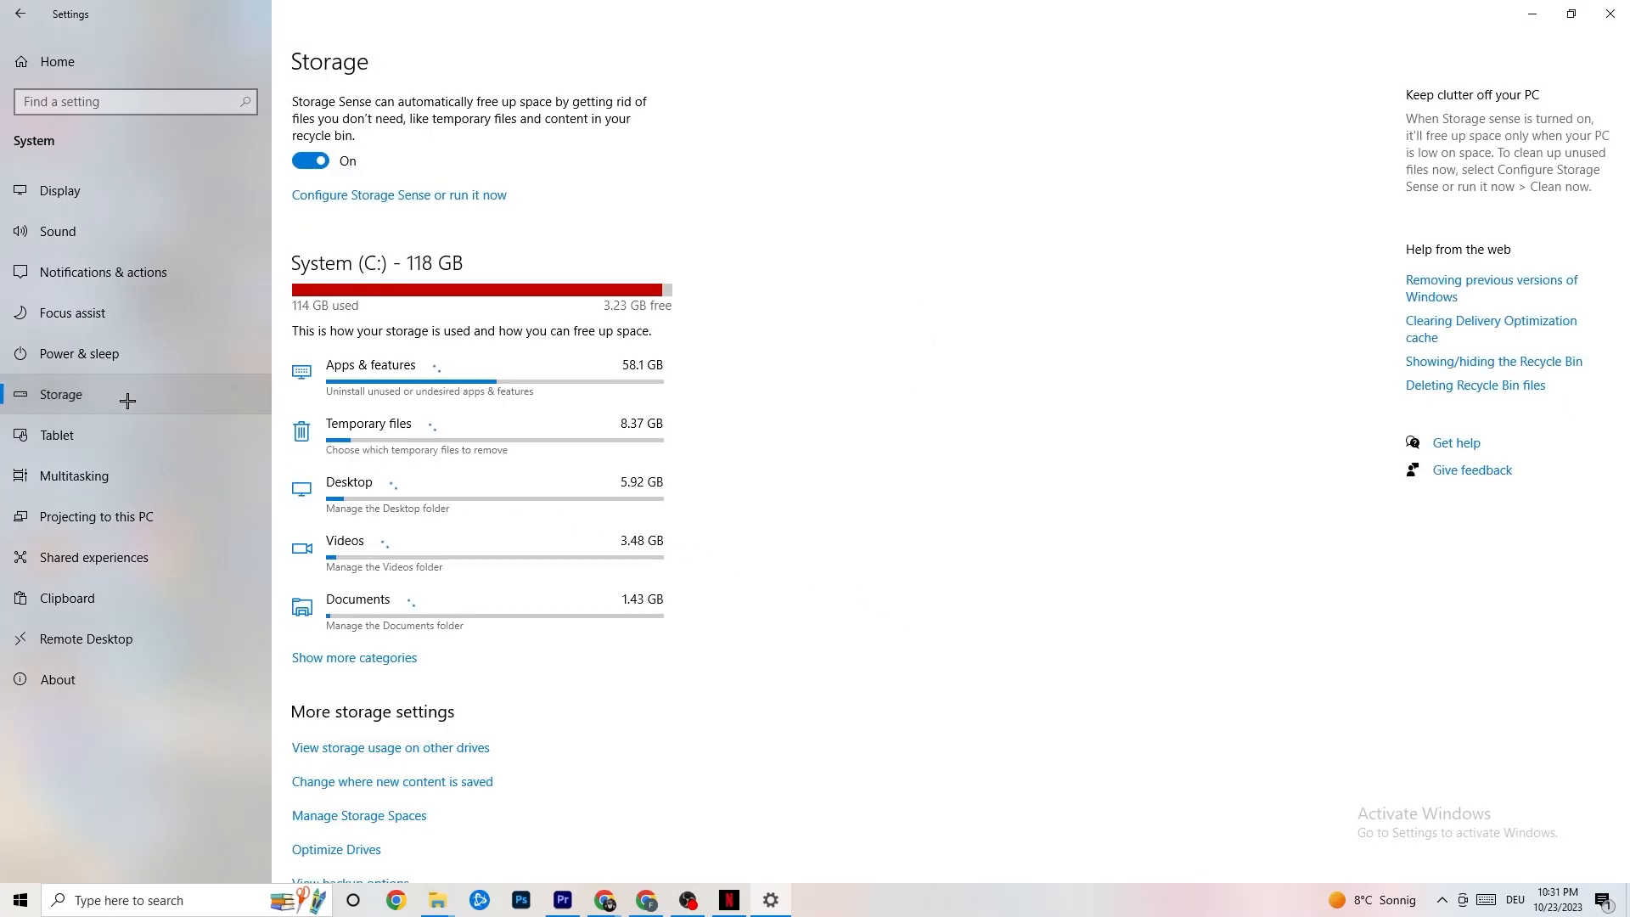
click(385, 197)
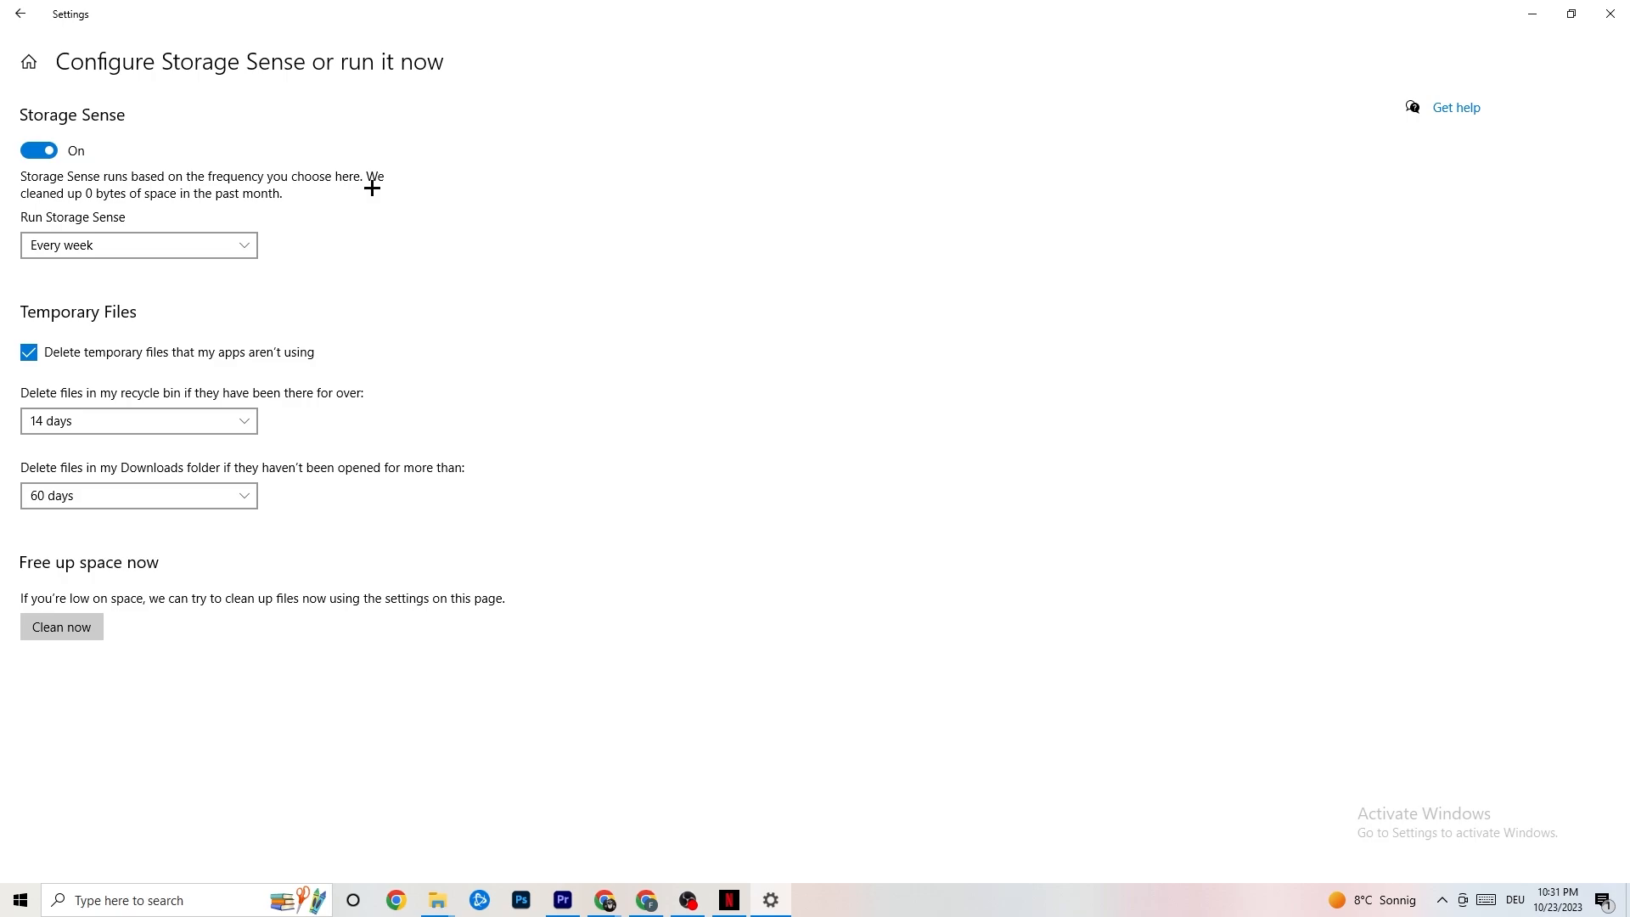
click(181, 245)
click(181, 247)
click(196, 252)
click(477, 317)
click(189, 416)
click(533, 345)
click(15, 5)
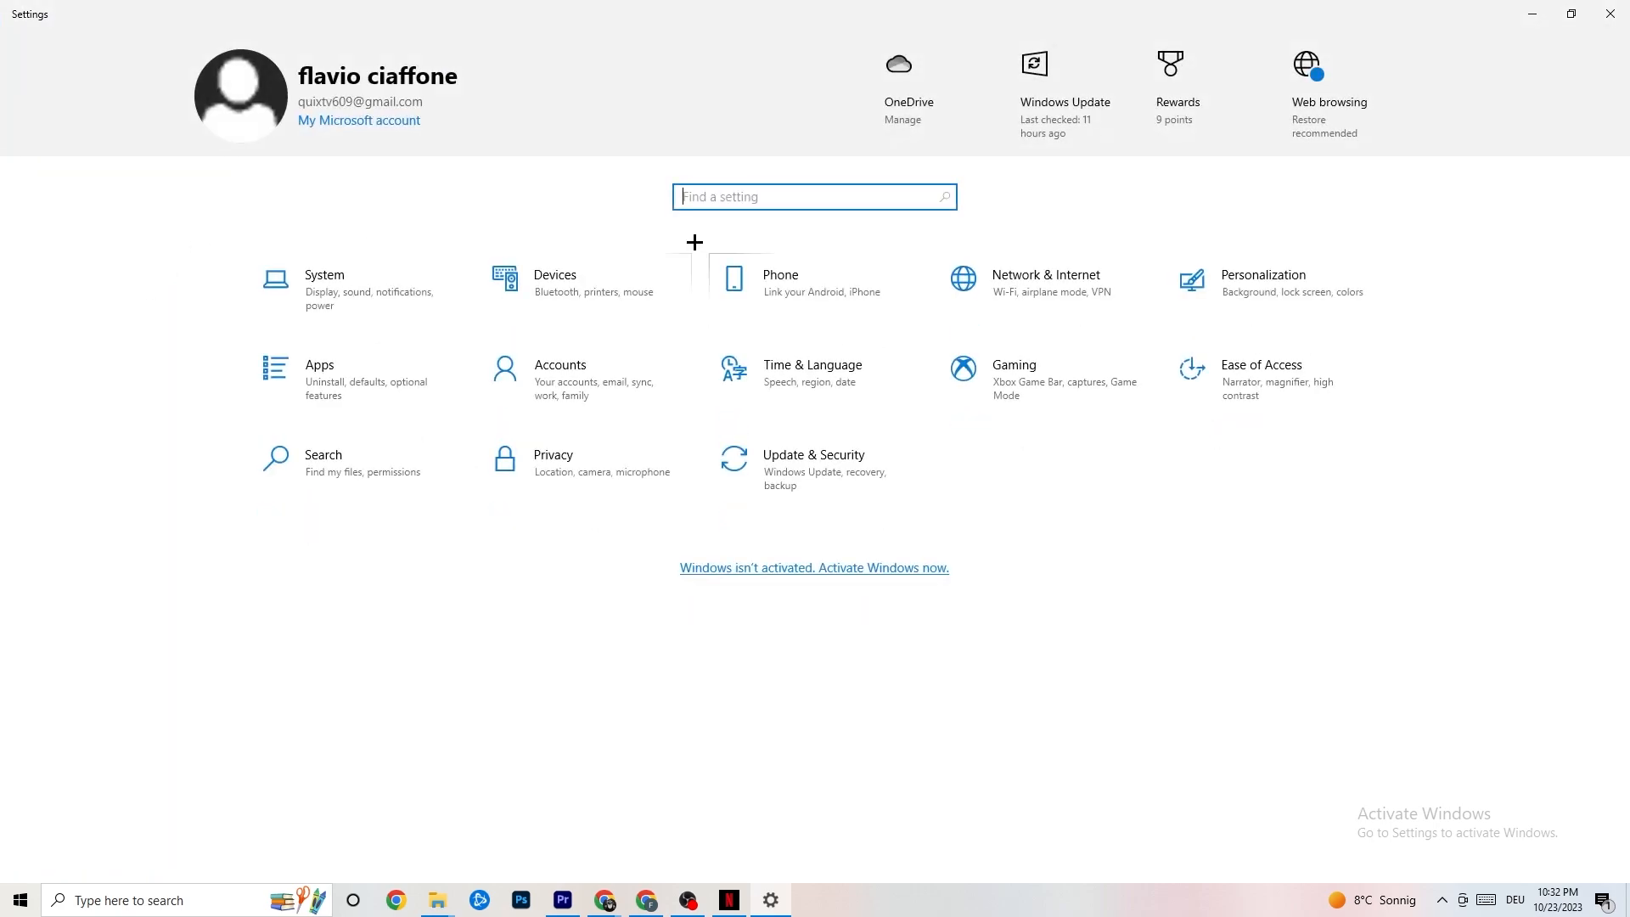
Step: Review the Xbox Game Bar, Captures and Game Mode pages of the gaming settings and return to the settings home page
click(1085, 387)
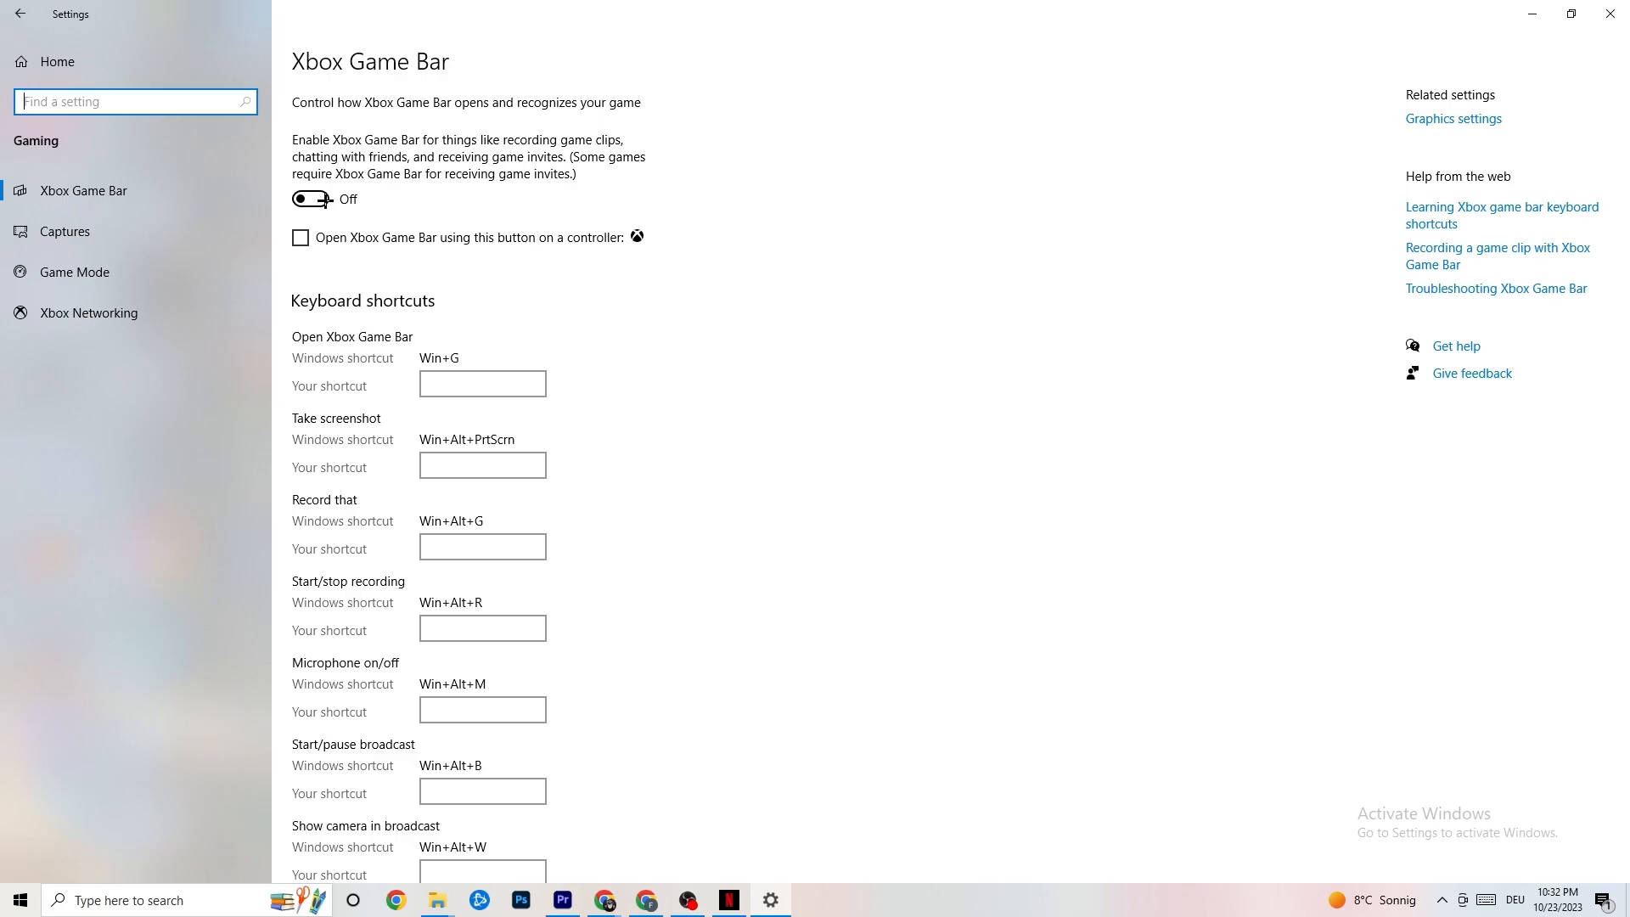
click(127, 231)
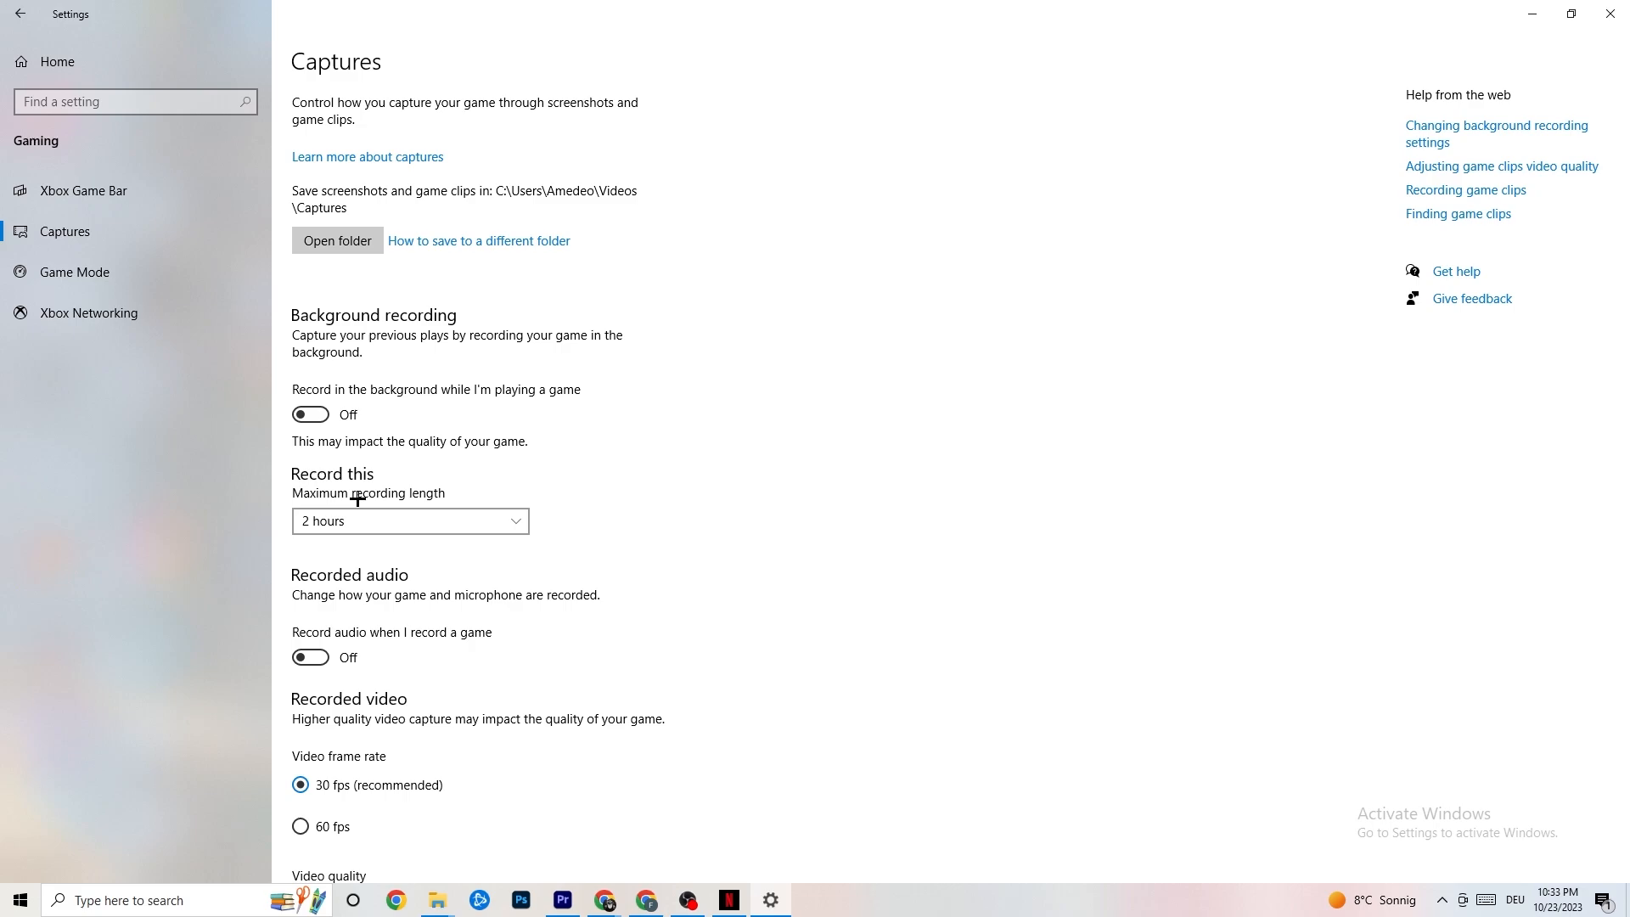
click(148, 273)
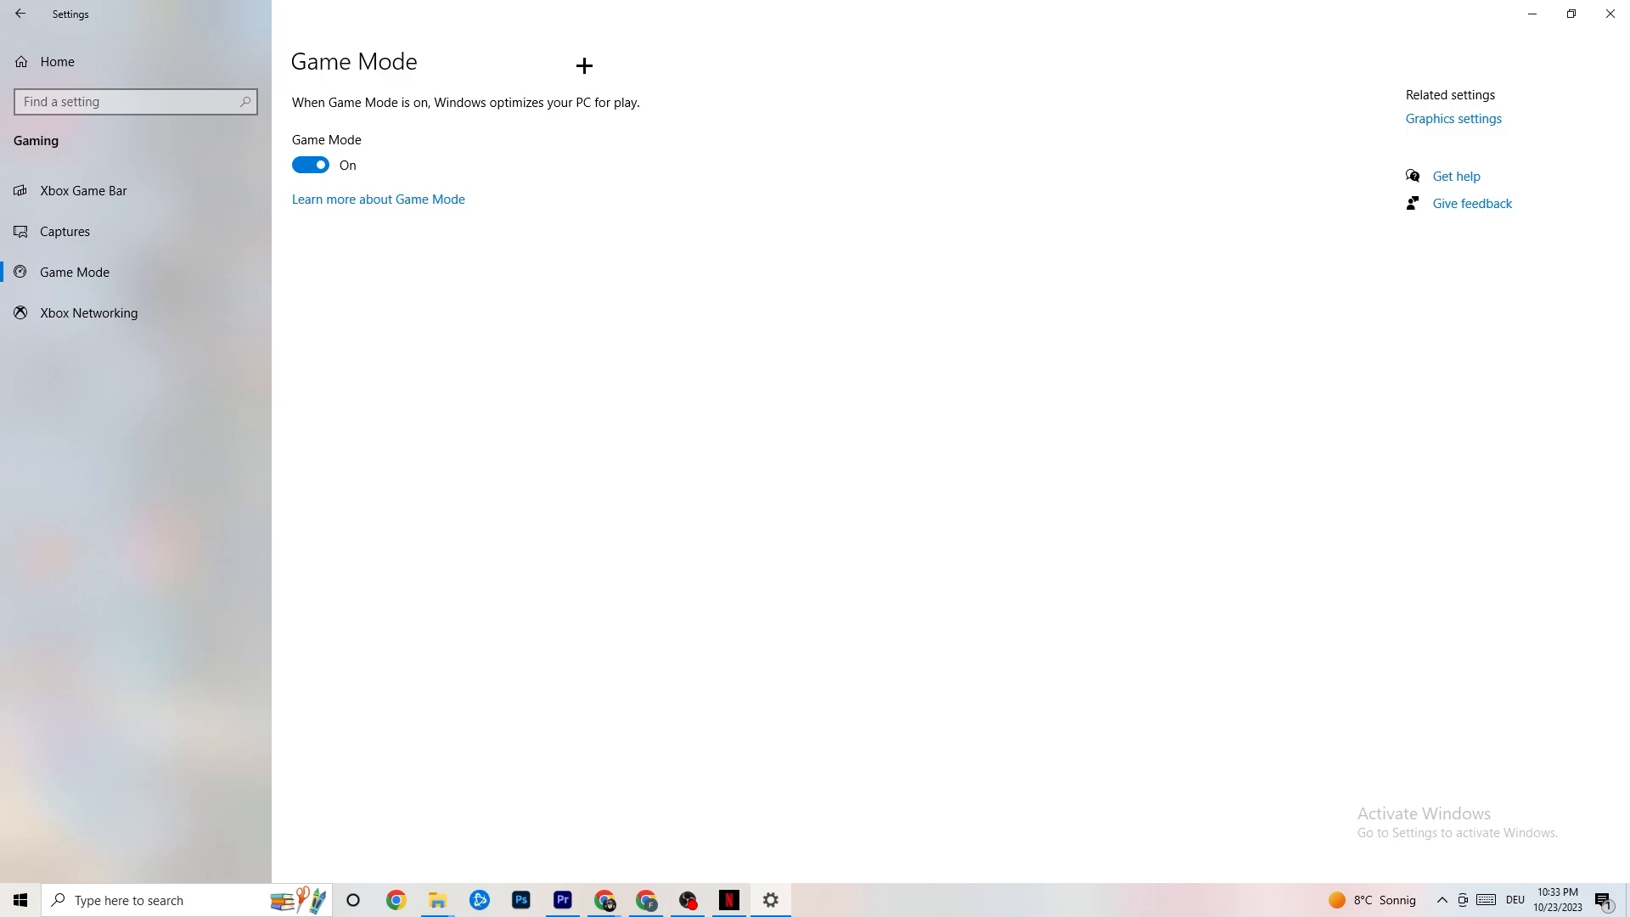
click(19, 13)
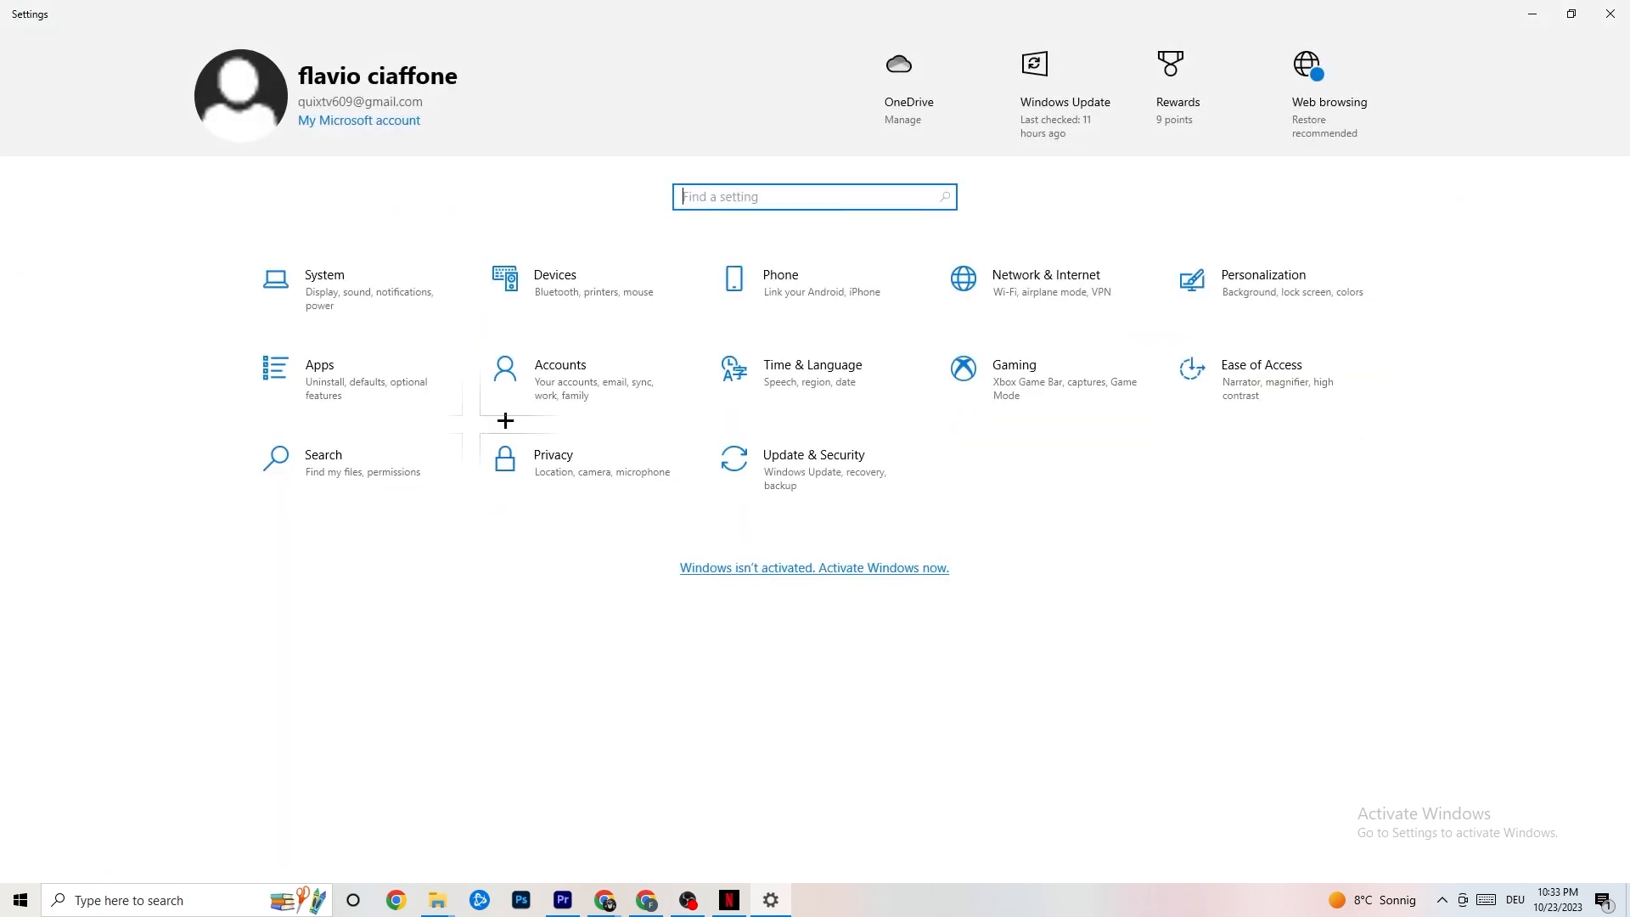
Step: Check the Windows Update and Troubleshoot pages under Update & Security and close Settings
click(853, 482)
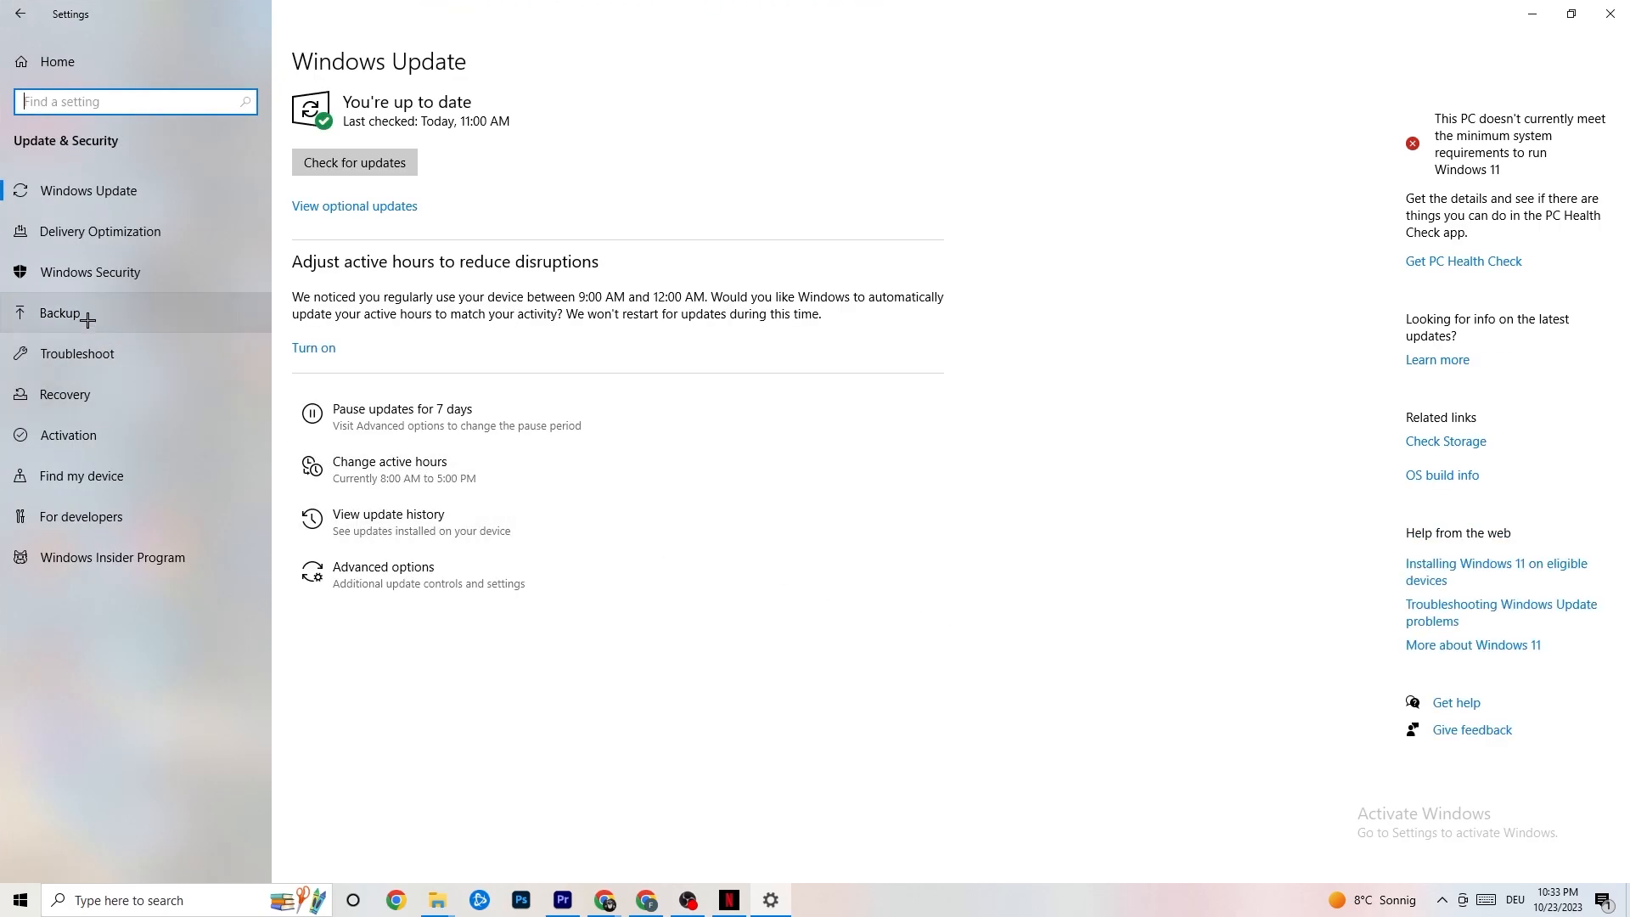
click(92, 349)
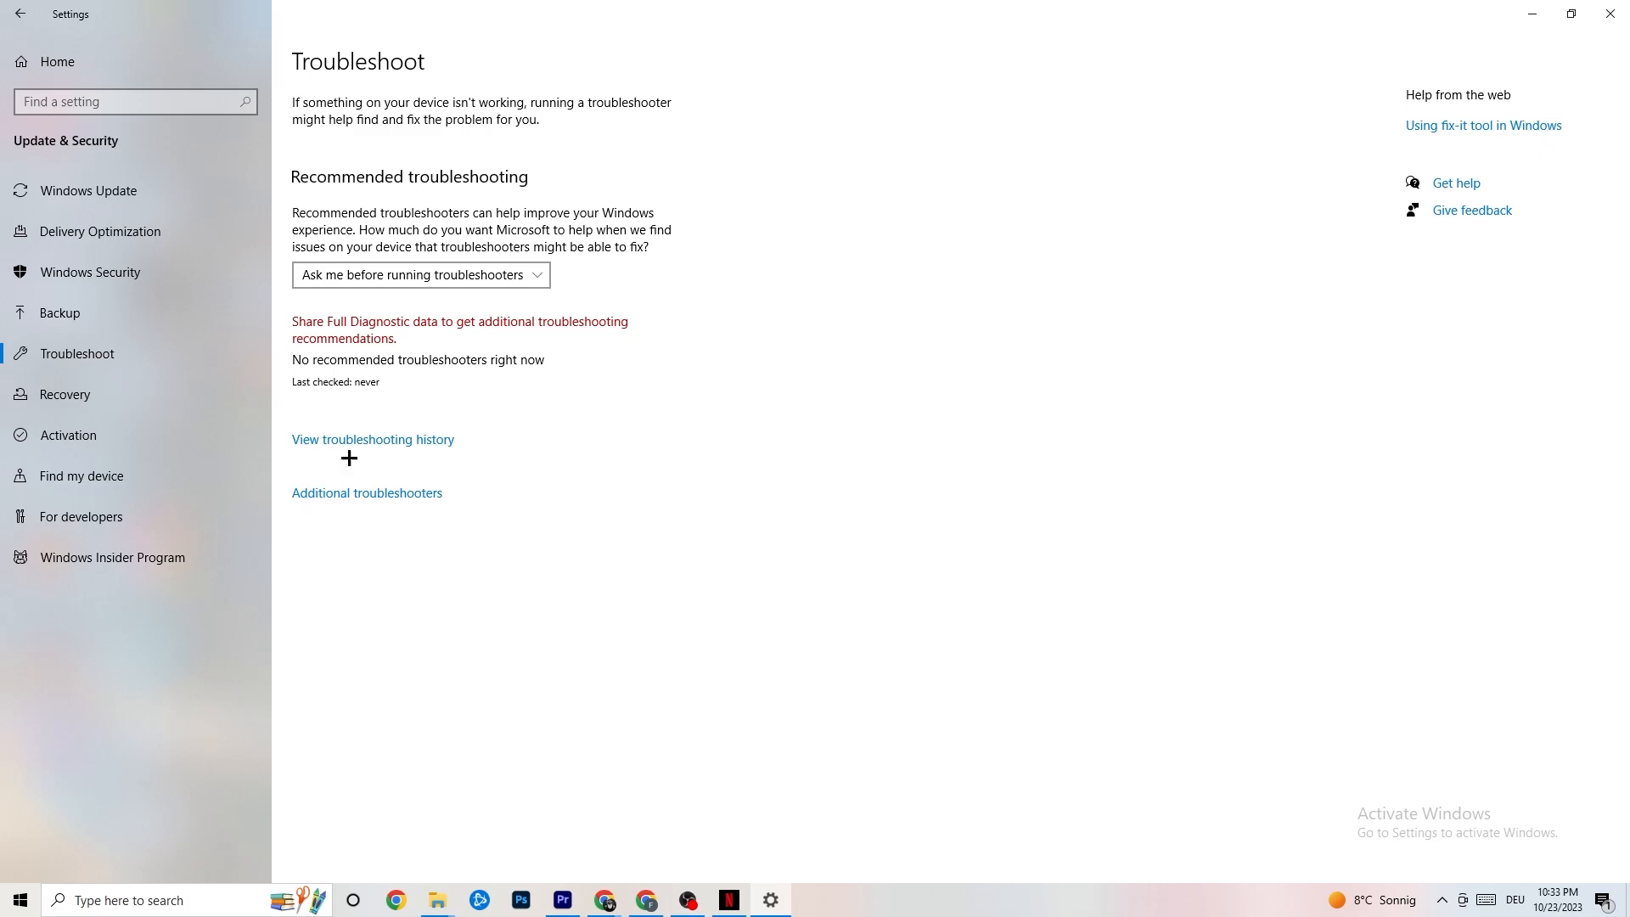
click(130, 195)
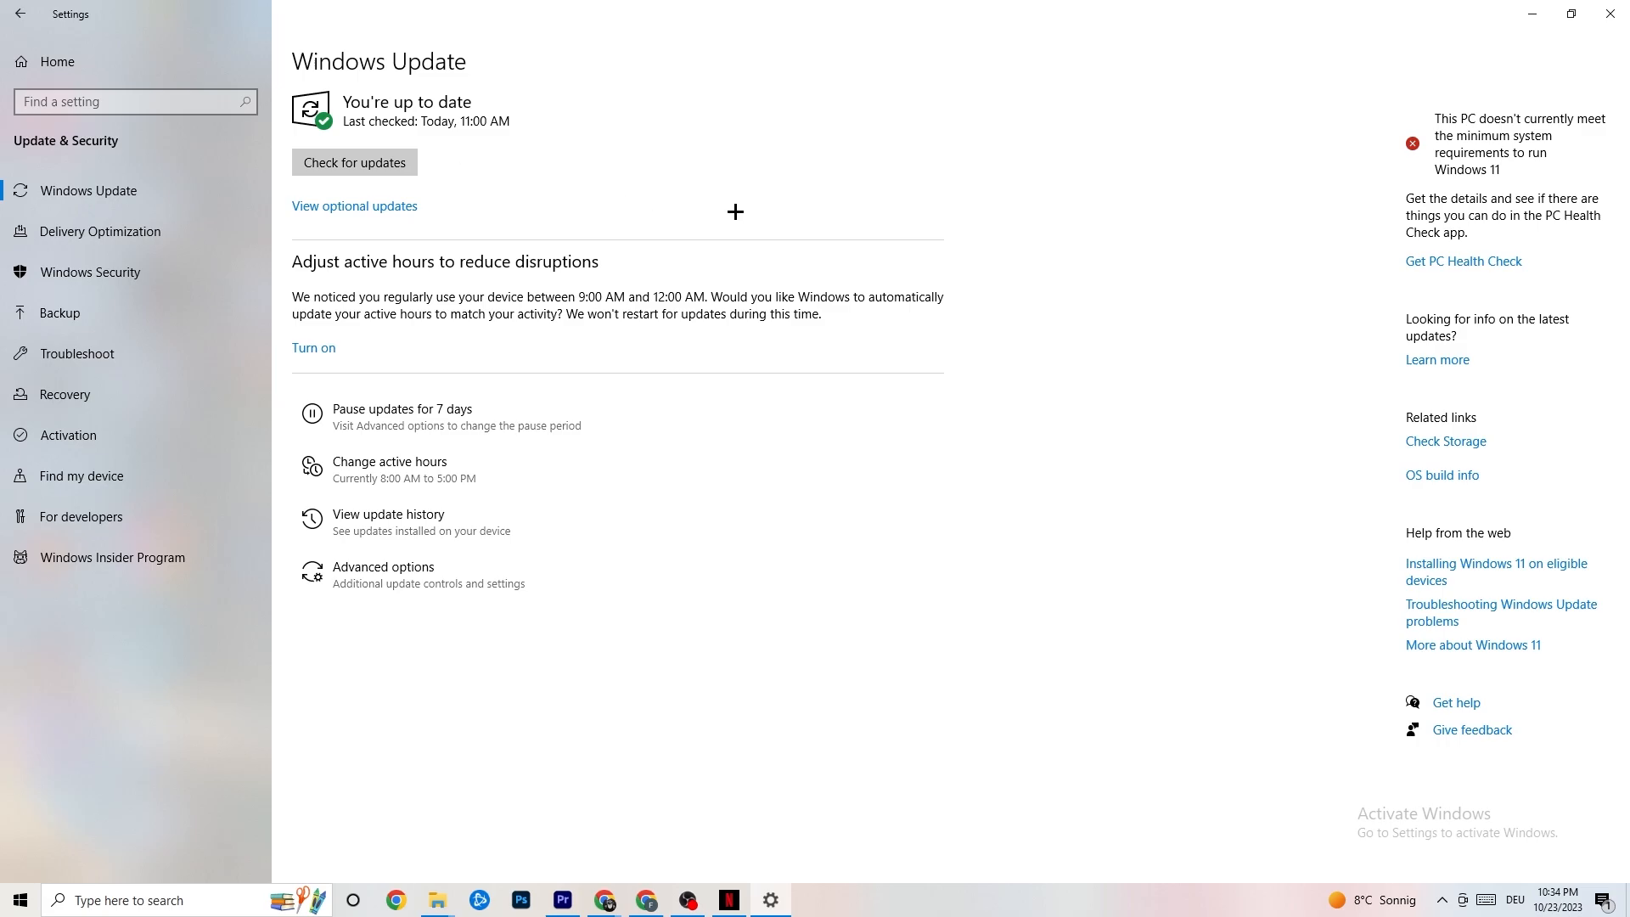
click(1592, 18)
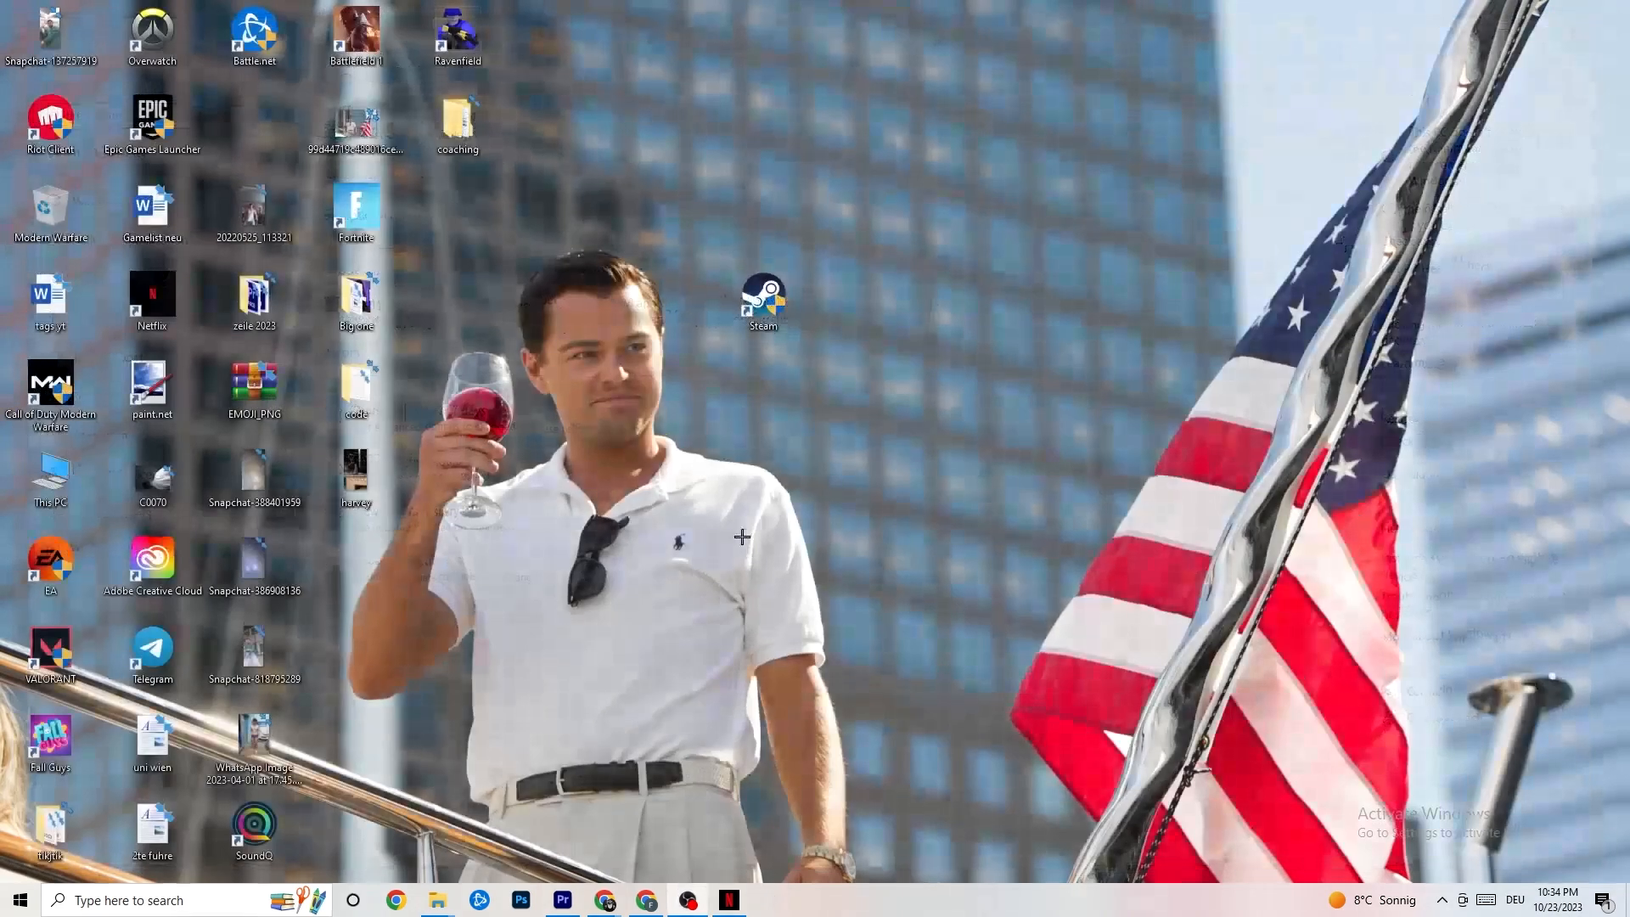